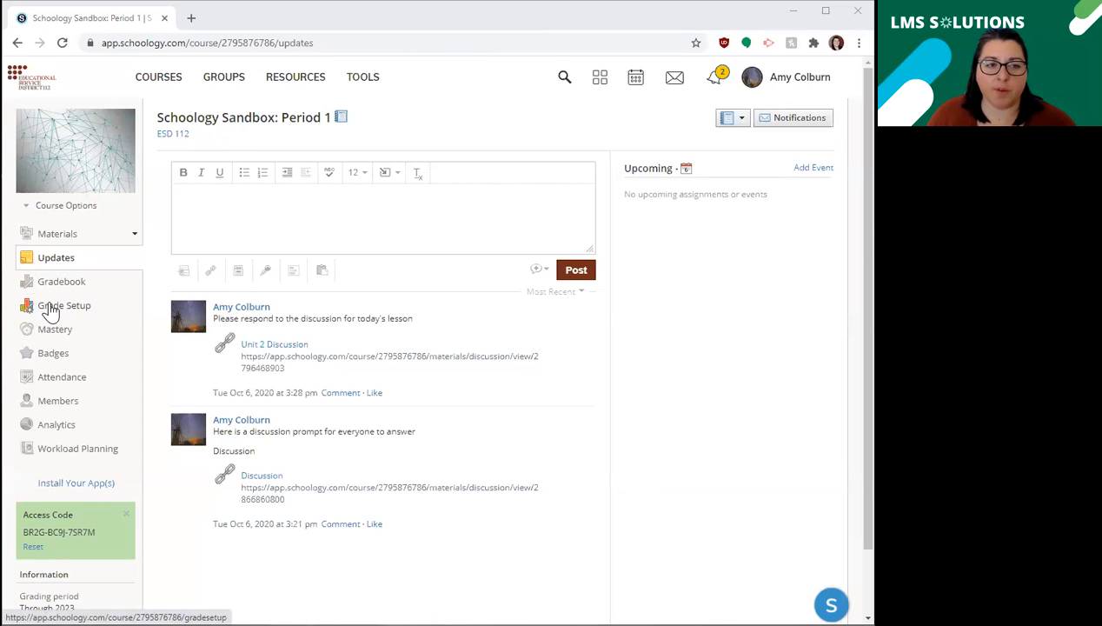
Open the course's Grade Setup page and look over its categories, grading periods and final grade settings.
left_click(50, 311)
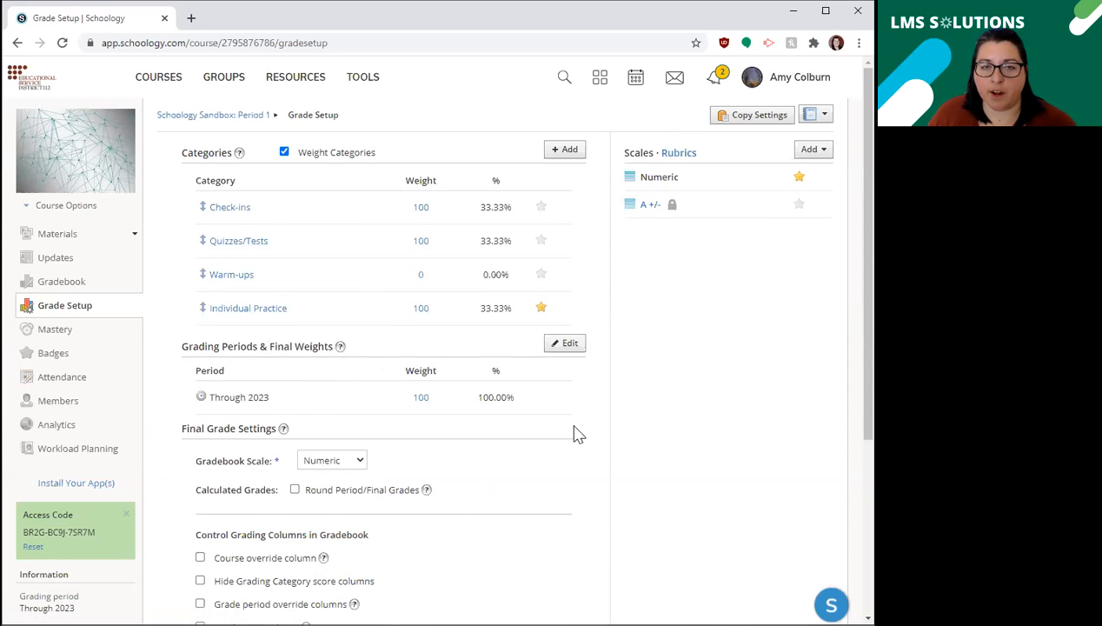
scroll(483, 453, "down", 3)
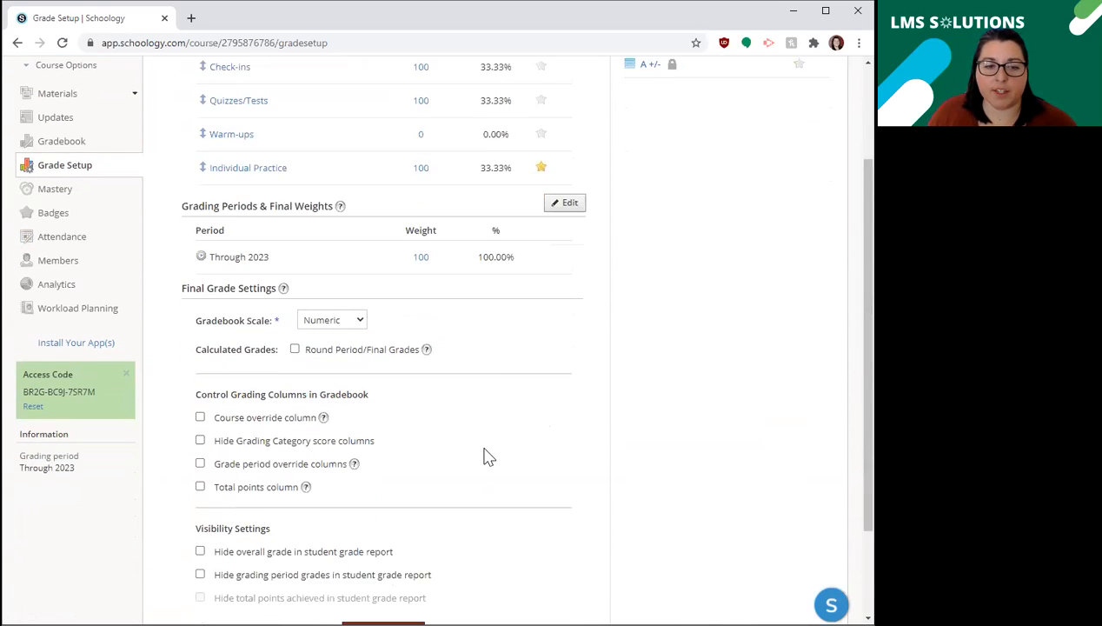
scroll(482, 454, "up", 4)
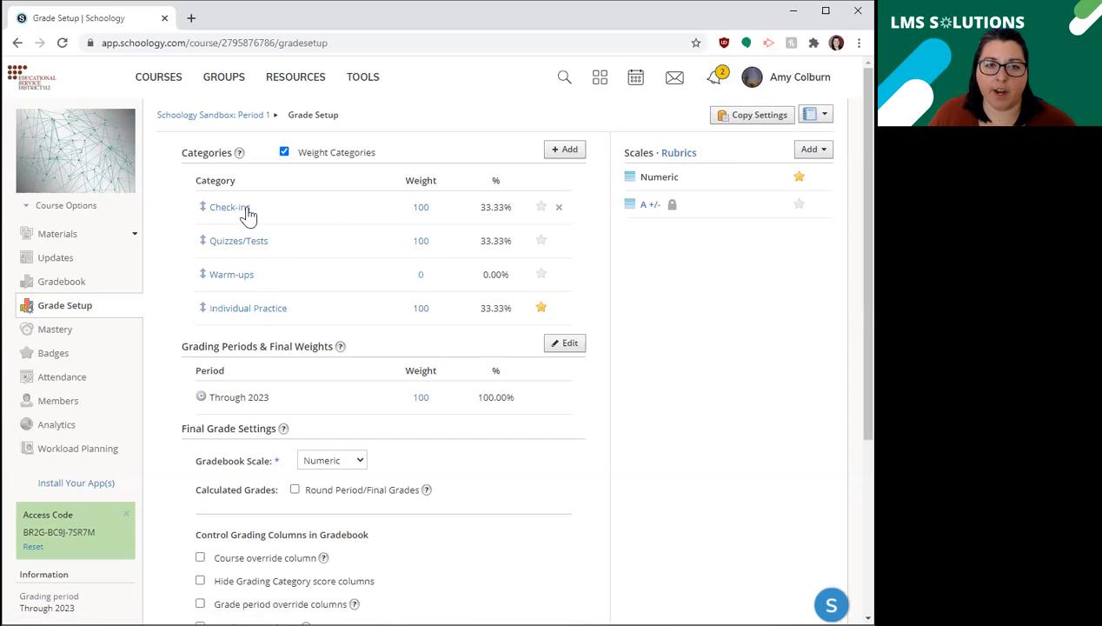
Examine the calculation and drop-lowest options for adding a grading category, and leave without creating one.
left_click(563, 151)
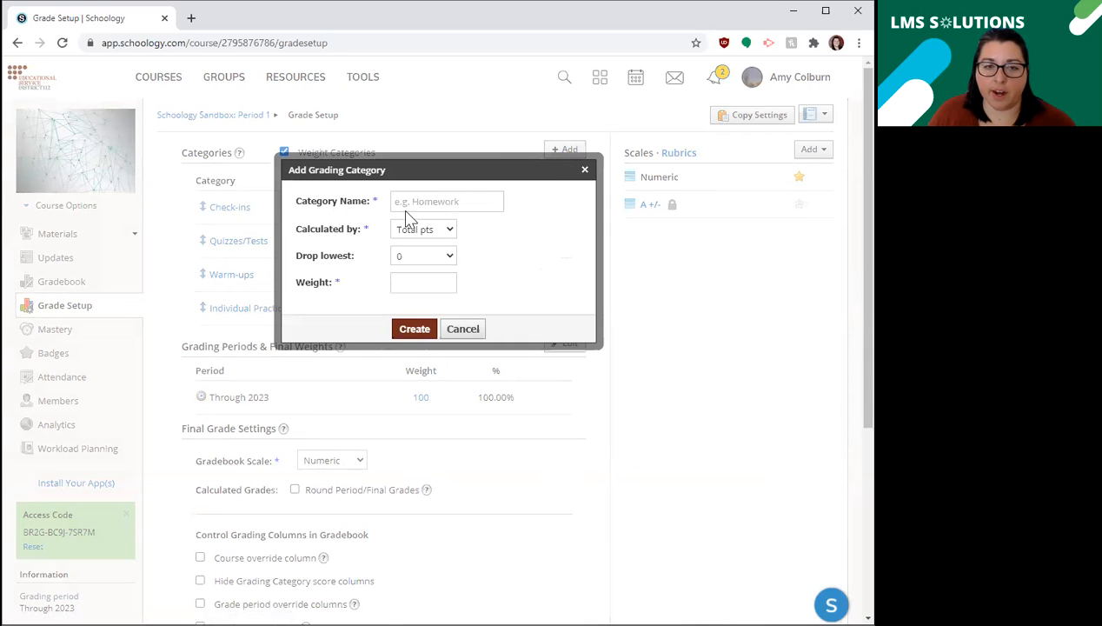
left_click(431, 232)
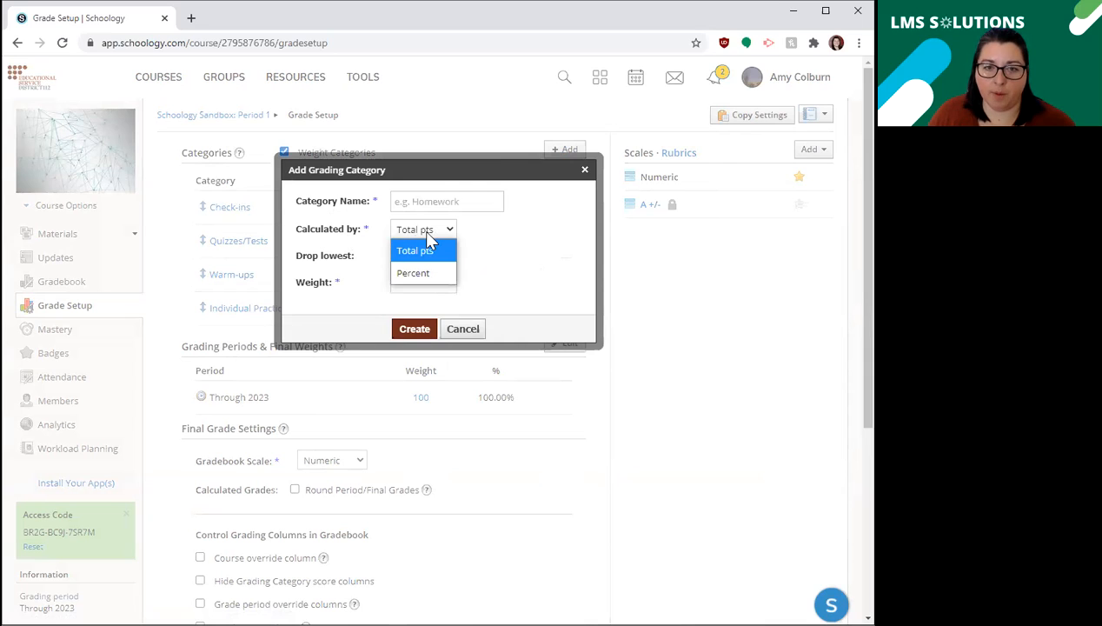
left_click(430, 231)
left_click(420, 255)
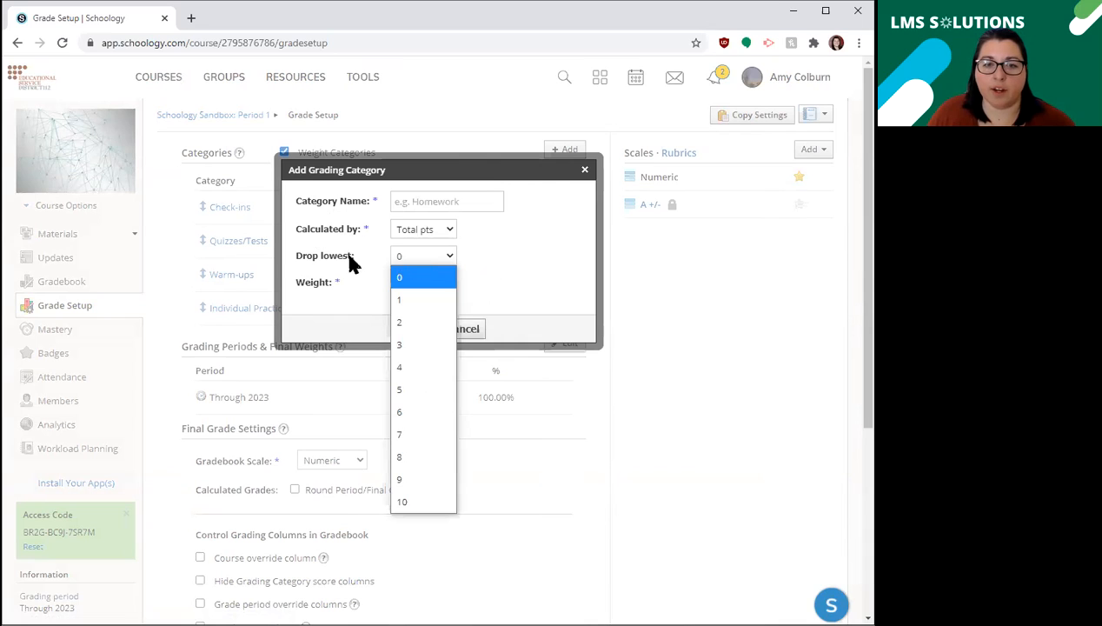
left_click(480, 258)
left_click(430, 257)
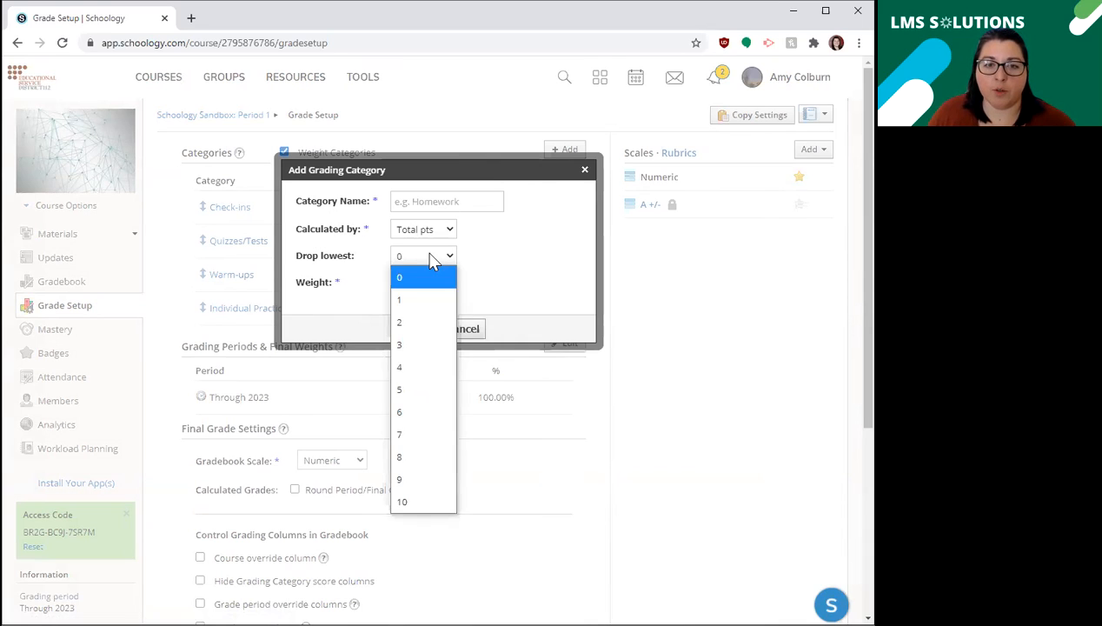
left_click(426, 277)
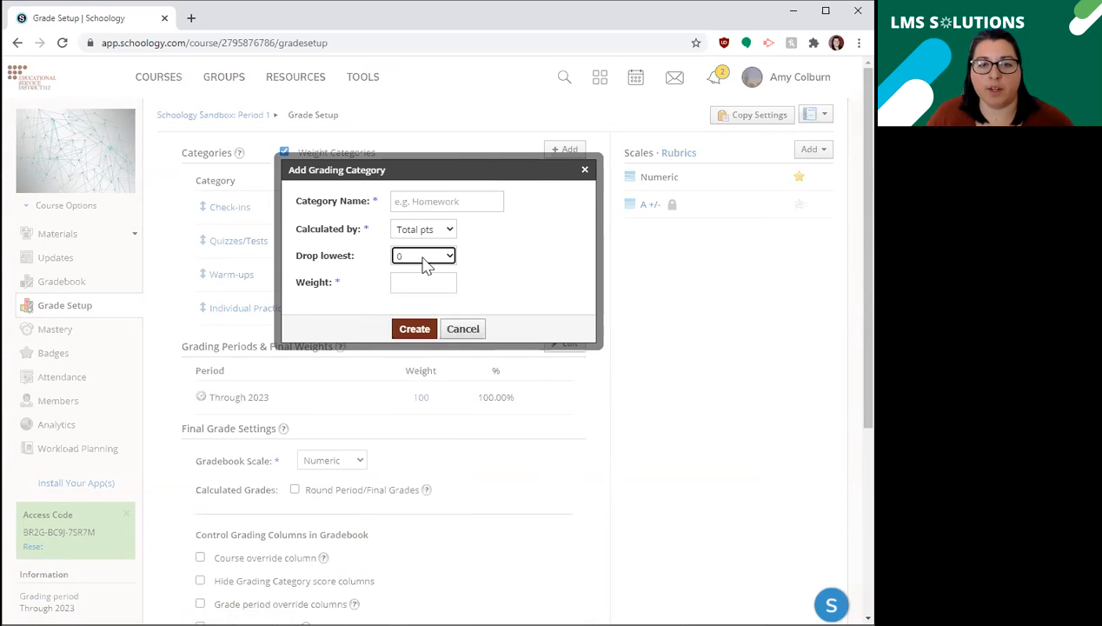
left_click(463, 331)
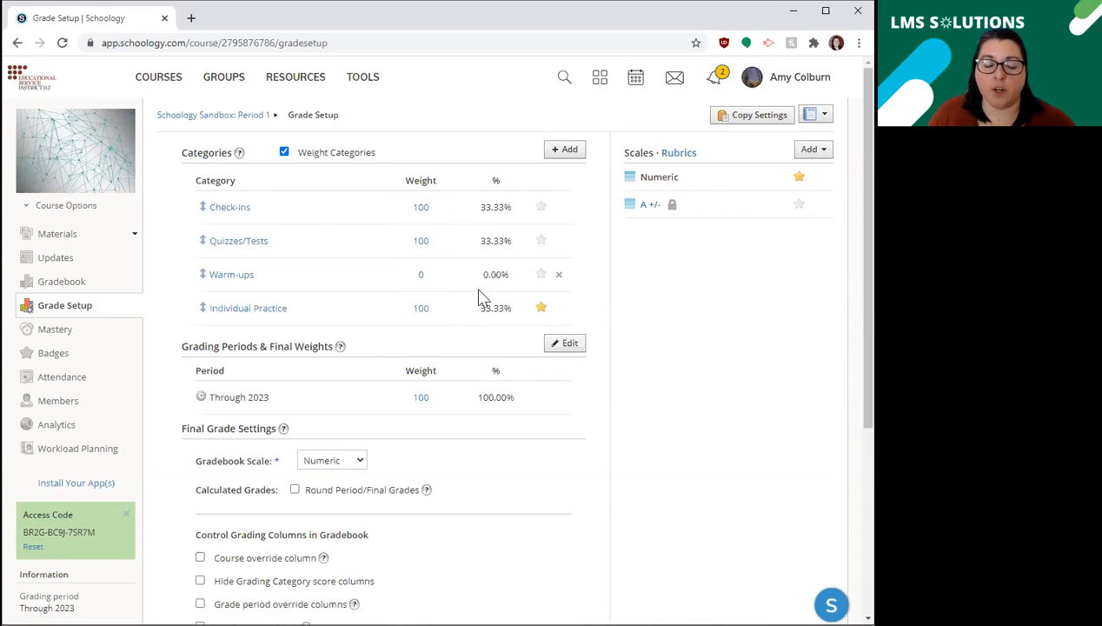
Try weights of 100 and 80 for the Warm-ups category, ending with a weight of 0.
left_click(426, 274)
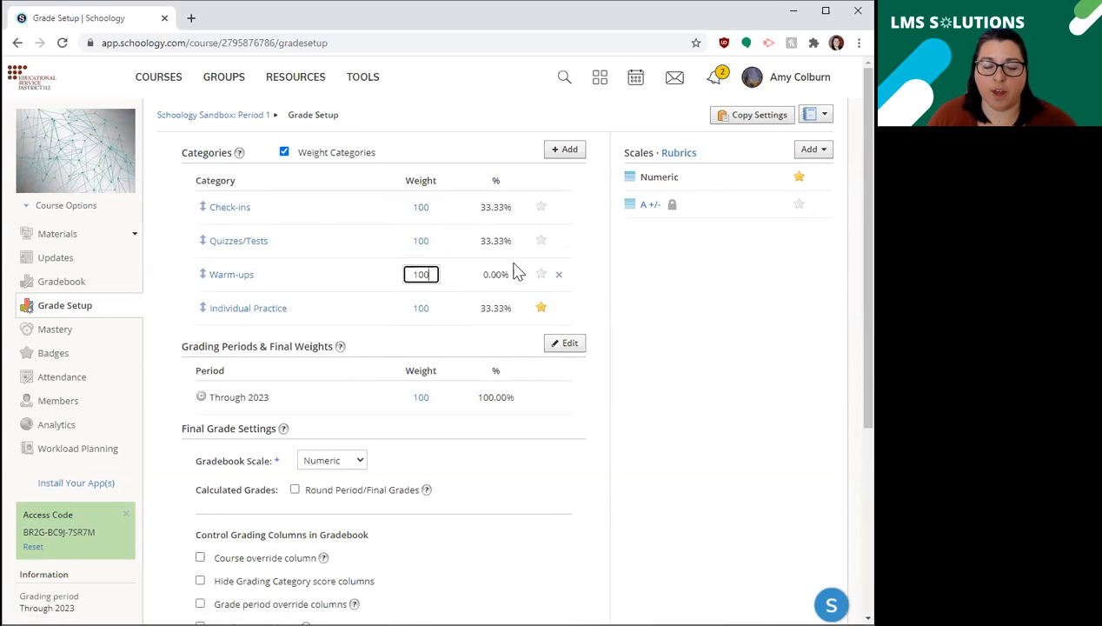
left_click(468, 284)
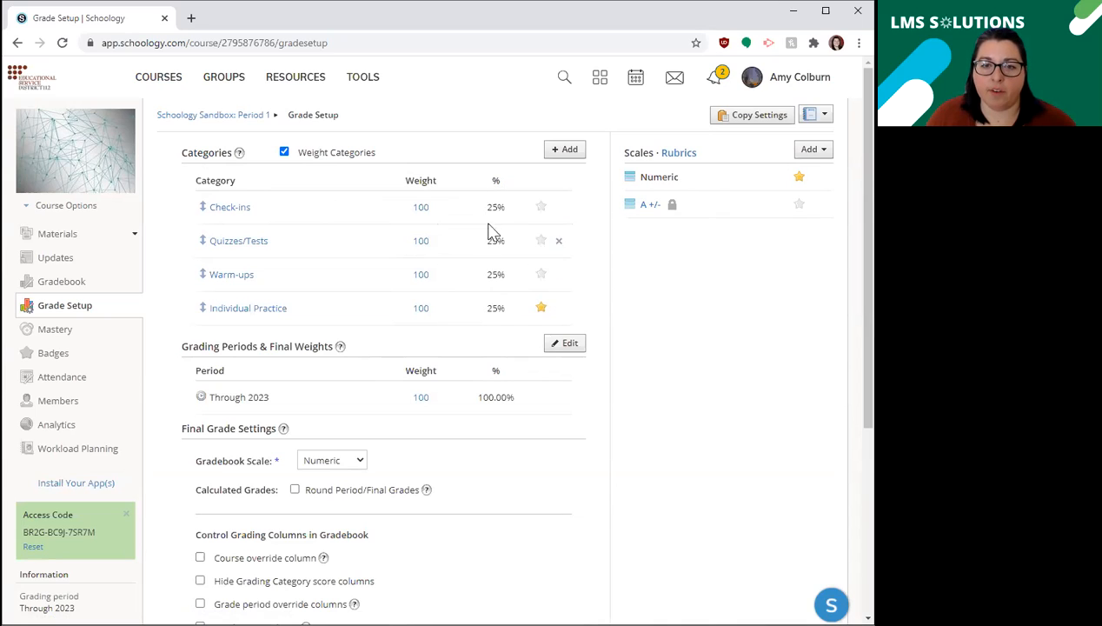
left_click(426, 275)
left_click_drag(433, 275, 405, 275)
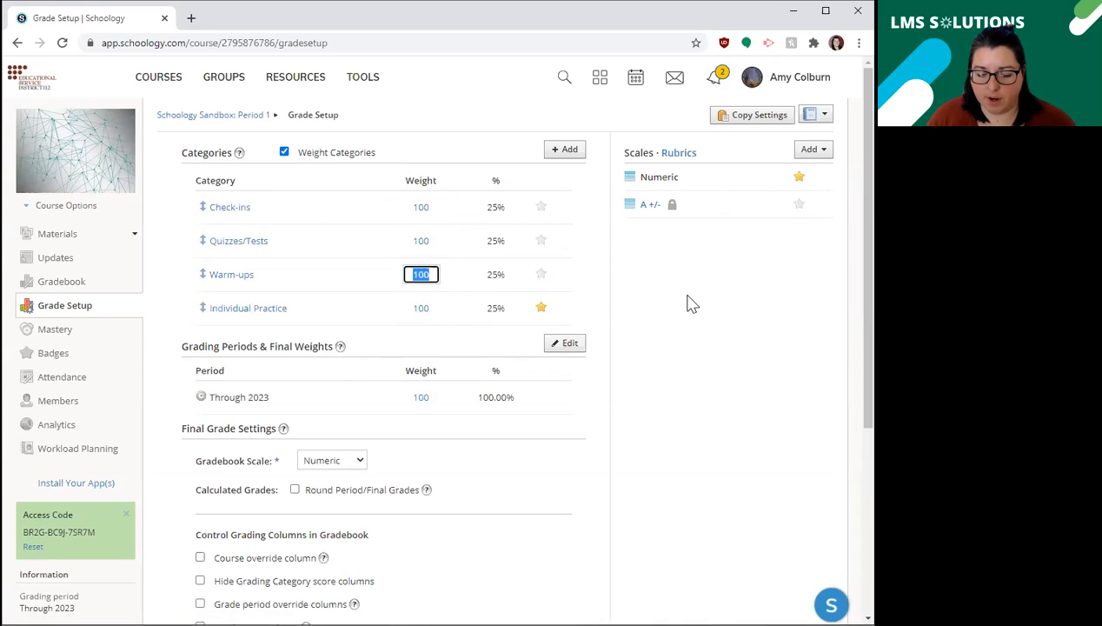
left_click(501, 177)
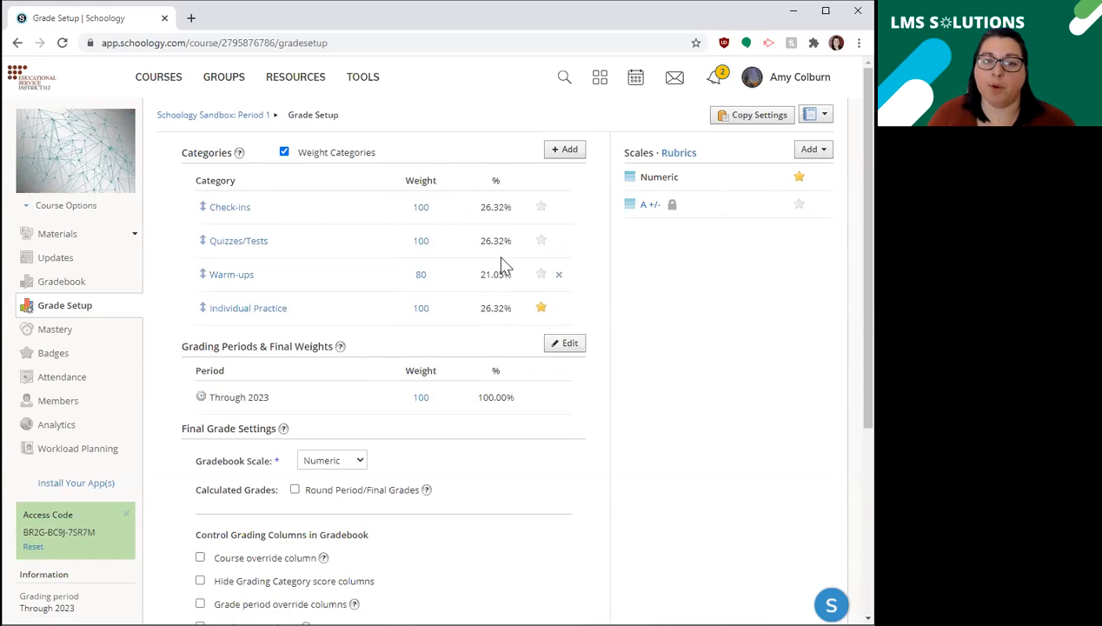
left_click_drag(433, 273, 404, 275)
type("0")
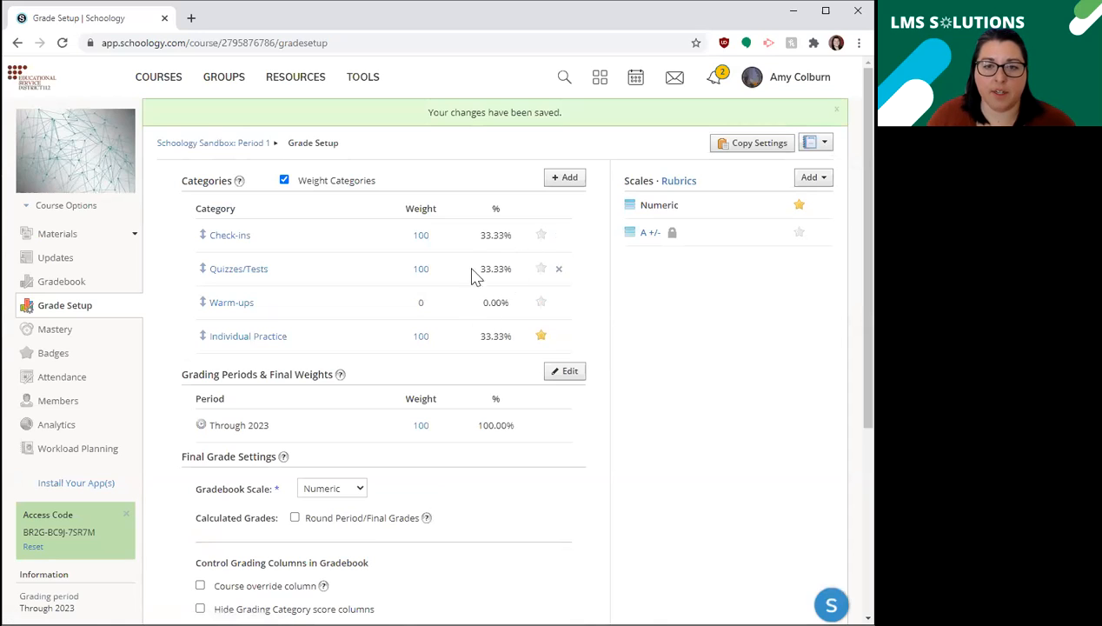
Review the grading periods available to the course and leave their selection unsaved.
scroll(252, 349, "down", 1)
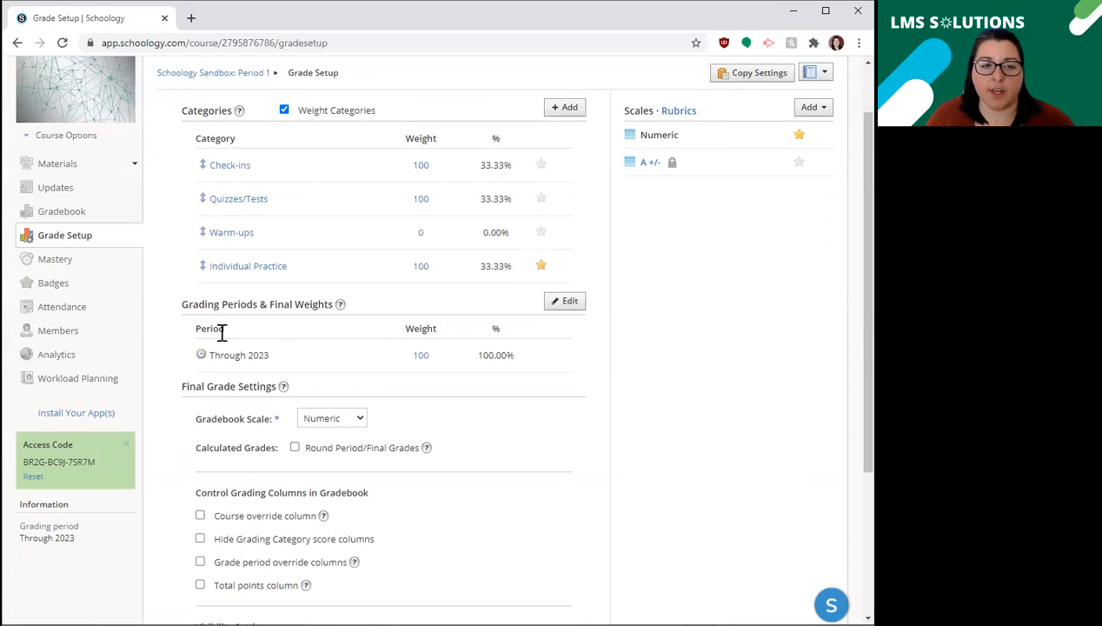
left_click(568, 304)
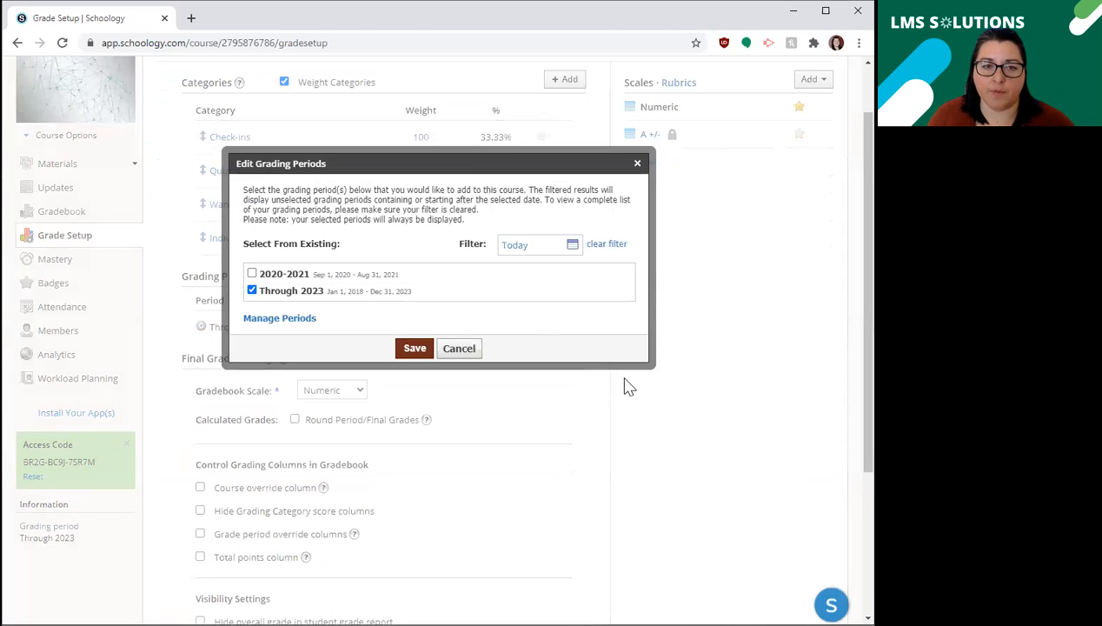
scroll(295, 278, "down", 3)
scroll(278, 252, "up", 5)
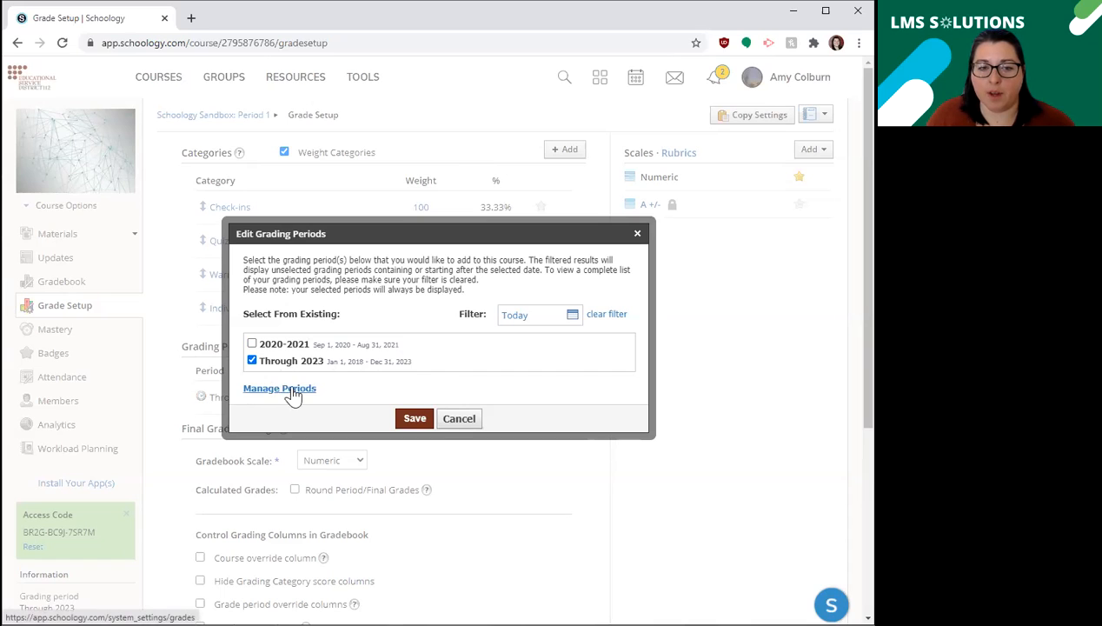
left_click(459, 421)
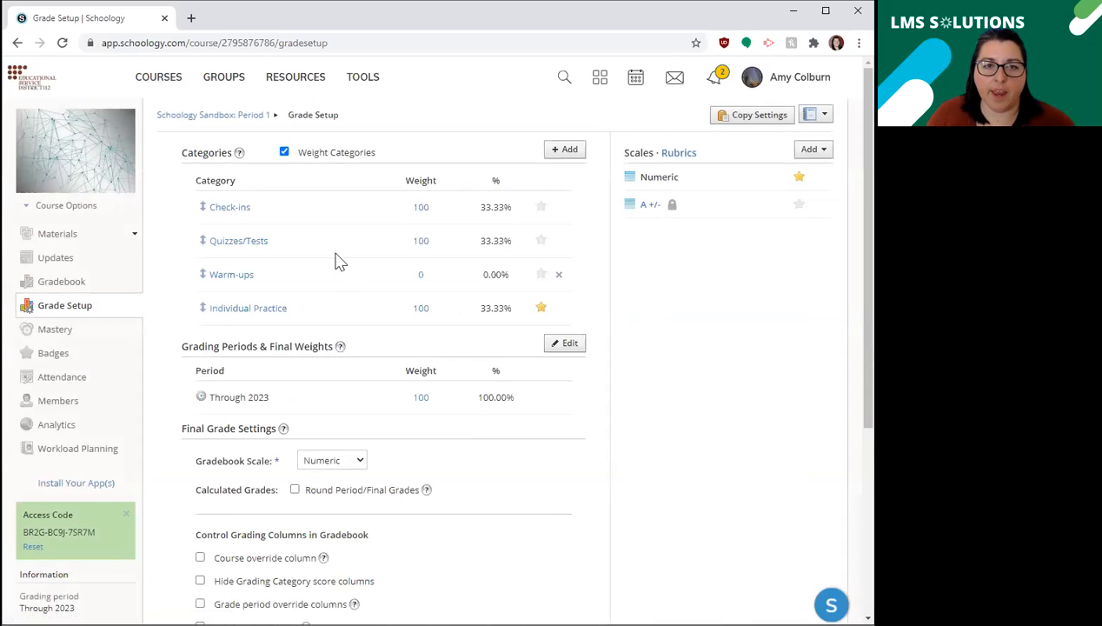
Read the grading periods help and review the final grade, gradebook column and visibility settings.
mouse_move(240, 155)
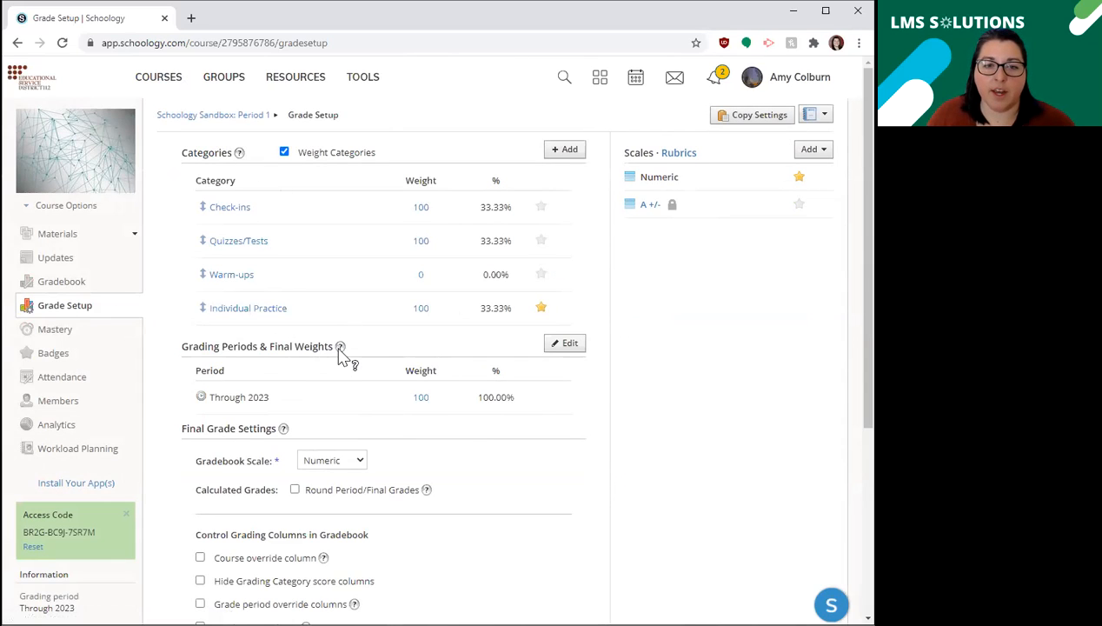
mouse_move(340, 348)
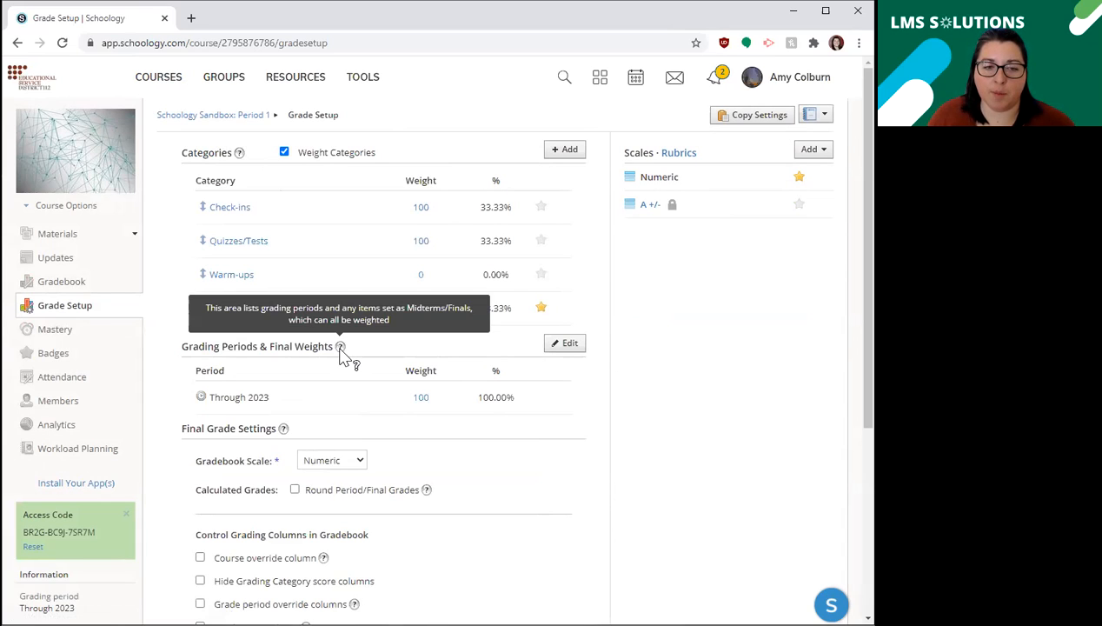
scroll(344, 354, "down", 1)
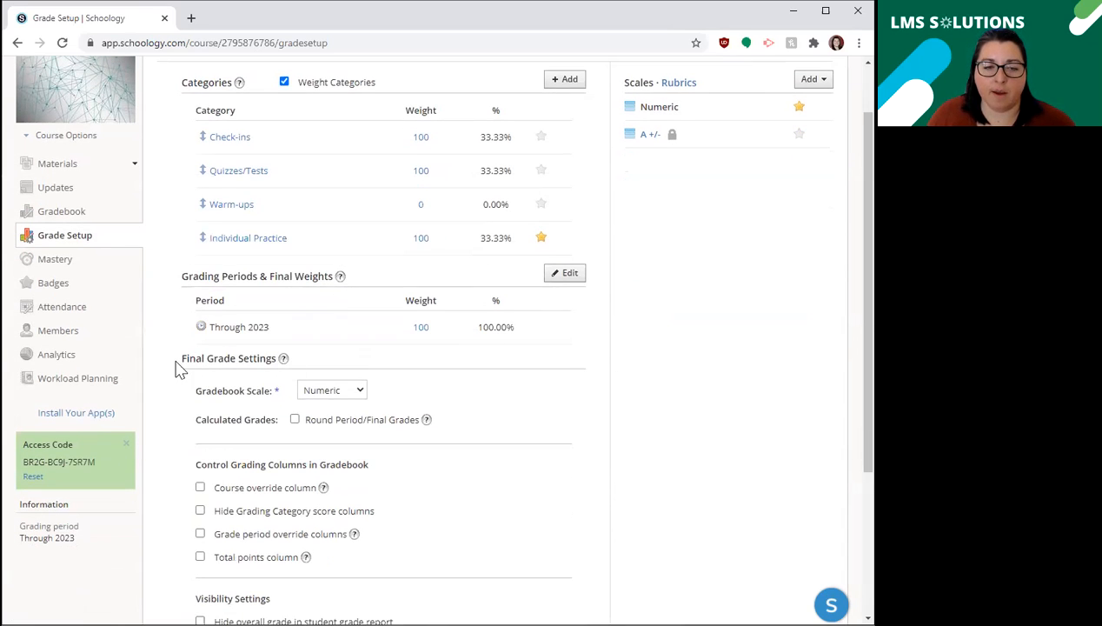
scroll(414, 382, "down", 2)
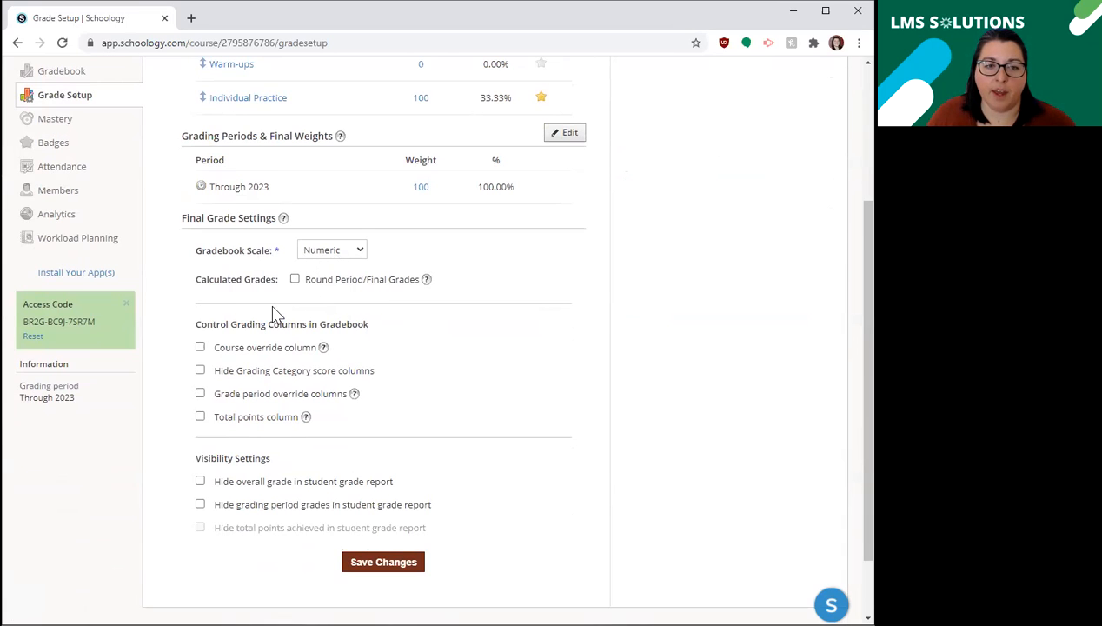
scroll(260, 282, "down", 1)
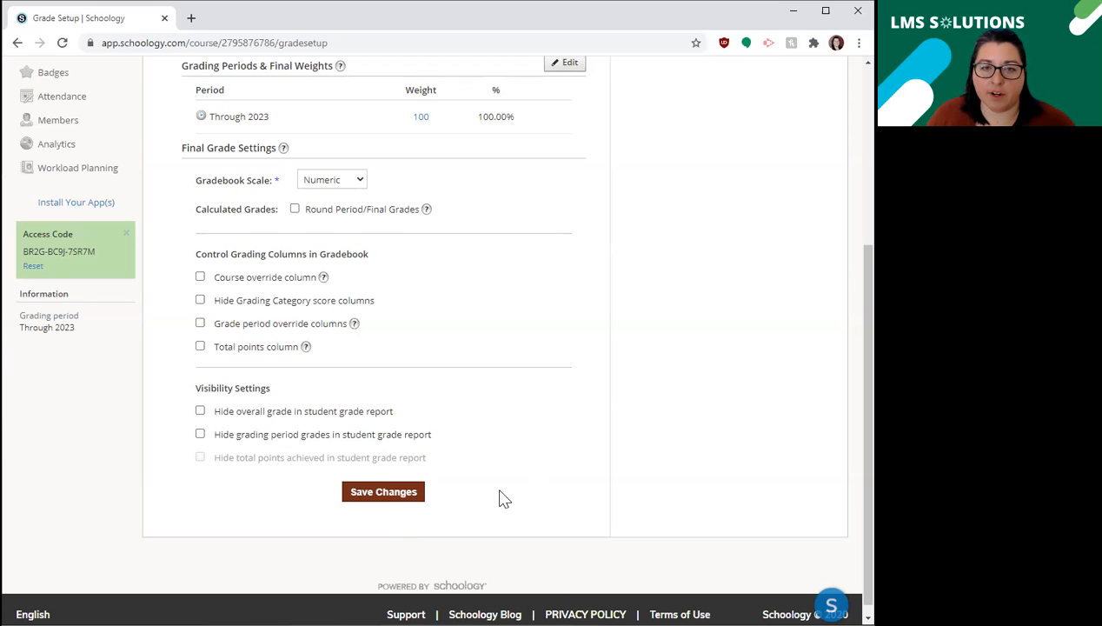
View the course's list of rubrics and return to the grading scales.
scroll(500, 496, "up", 4)
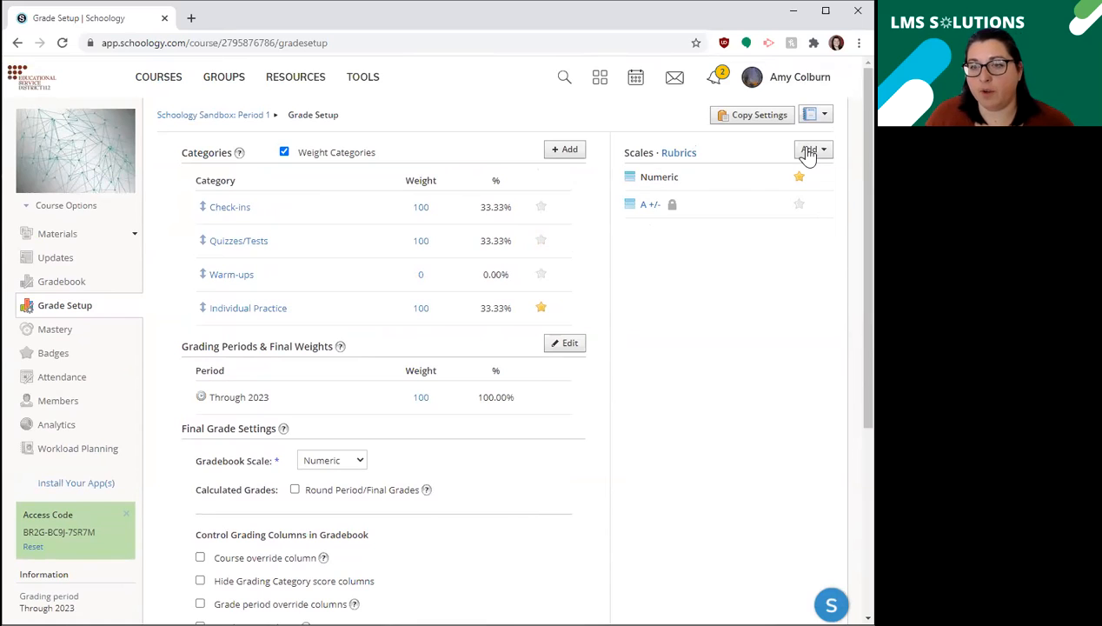
left_click(682, 155)
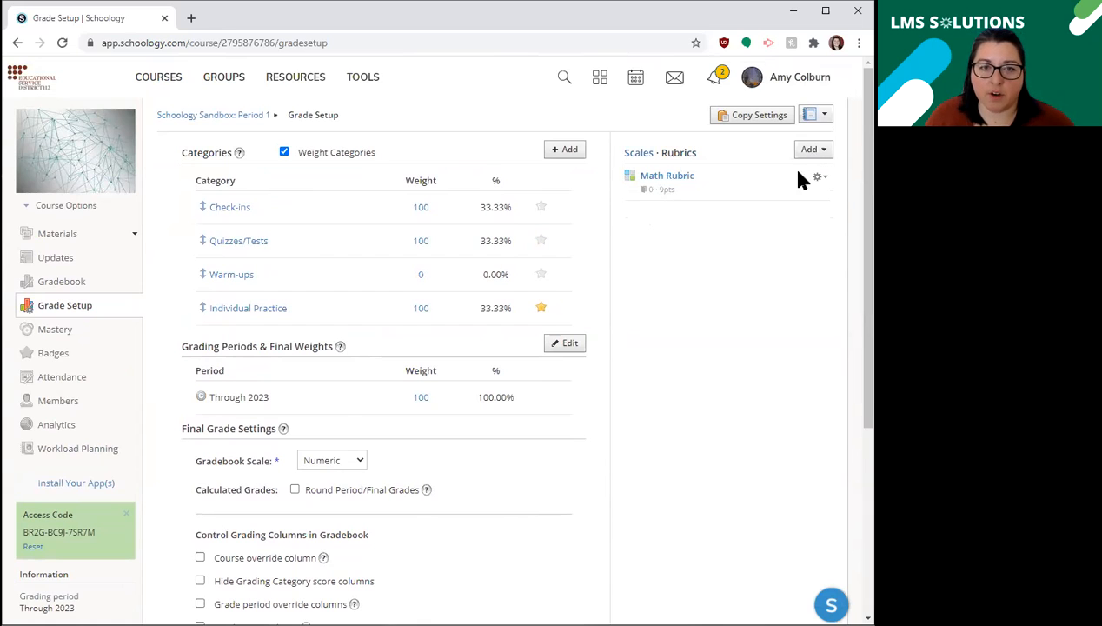
left_click(637, 153)
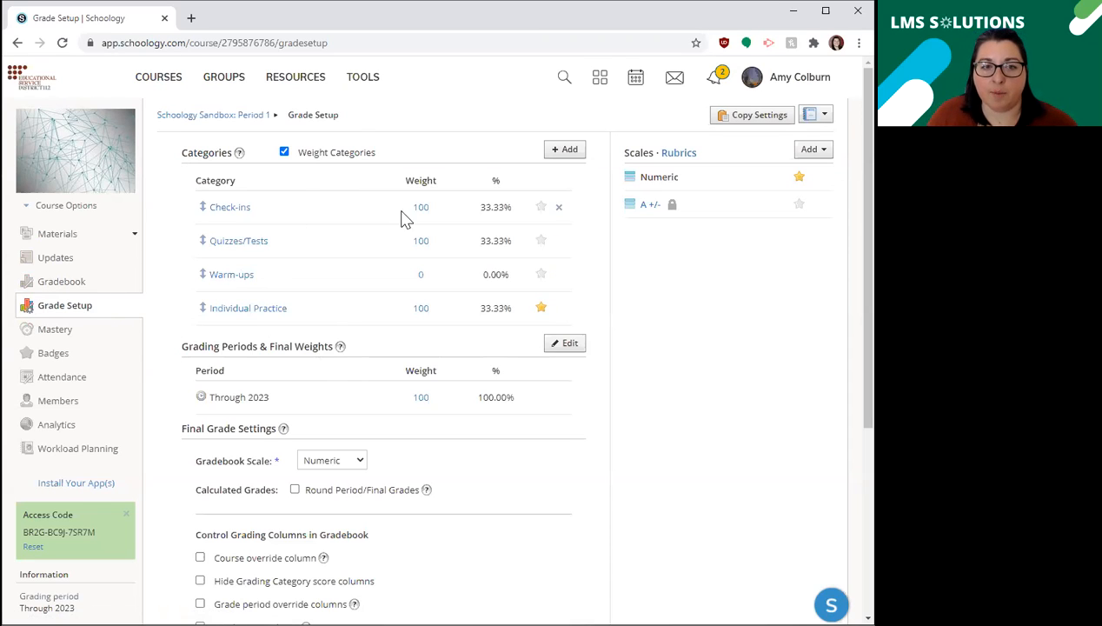
Open the gradebook and give the student a grade of 80 on the example assignment just before Weekly Quiz.
left_click(57, 289)
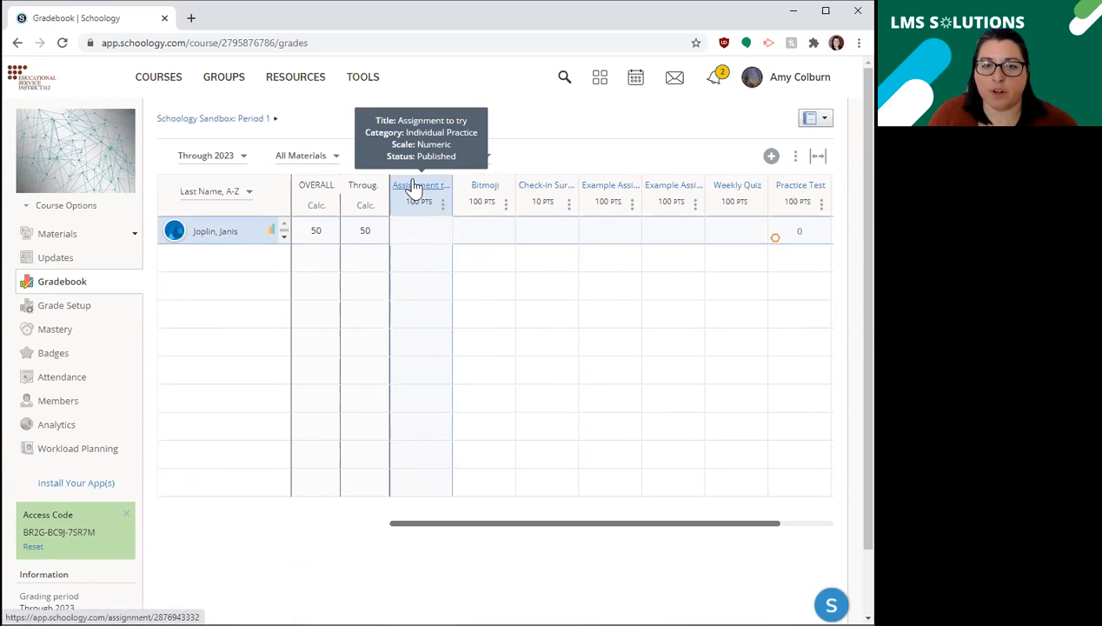
mouse_move(409, 532)
left_mouse_down()
mouse_move(586, 531)
mouse_move(477, 522)
mouse_move(590, 517)
left_mouse_up()
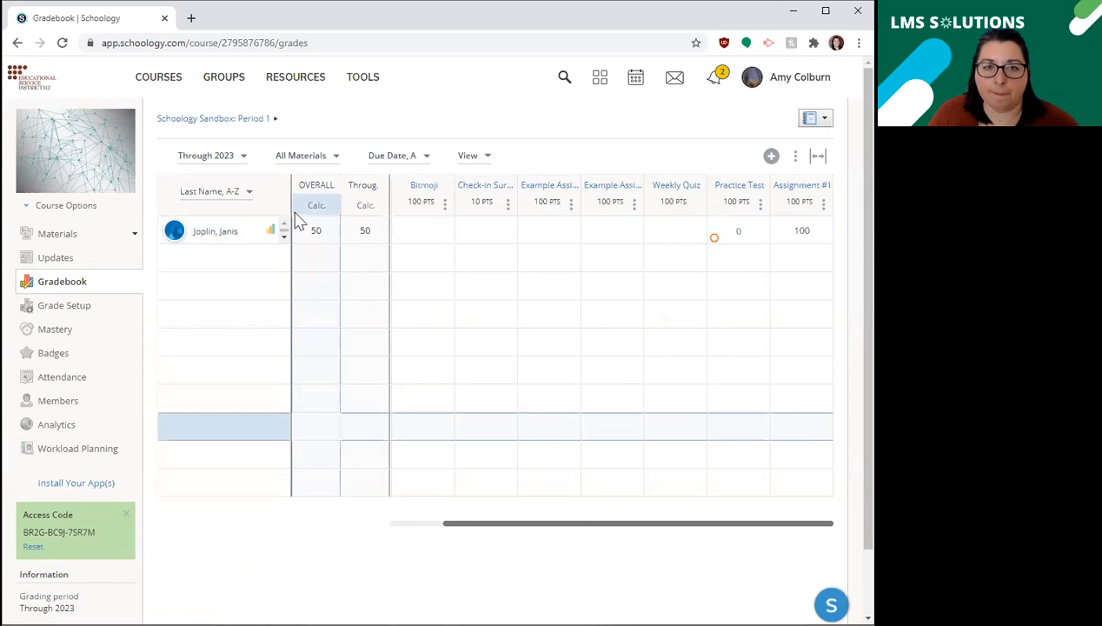
left_click(418, 228)
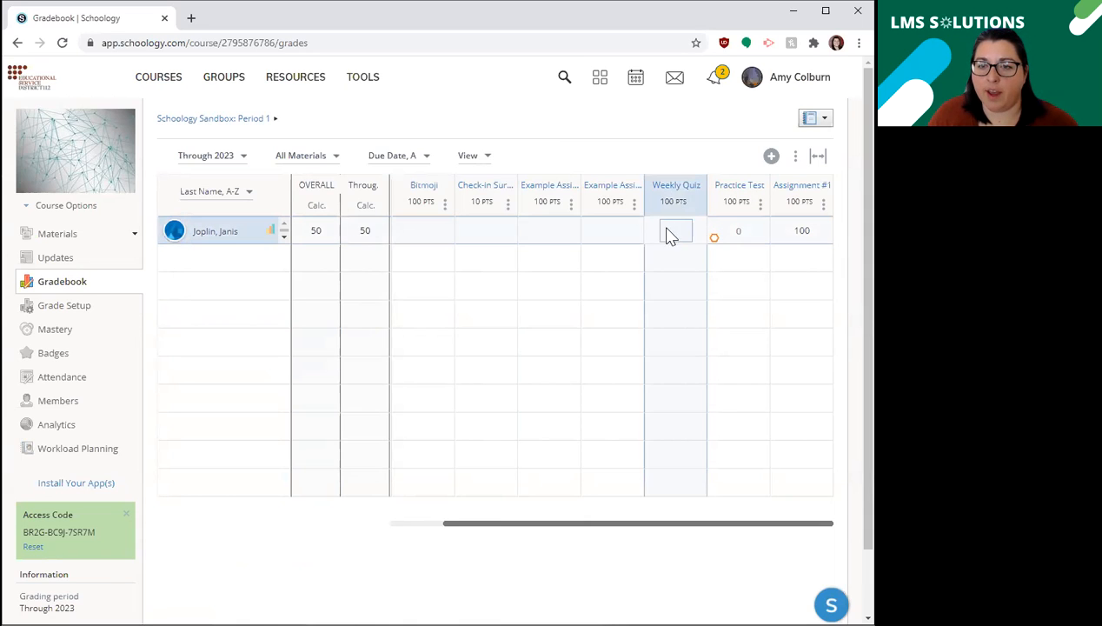
left_click(612, 235)
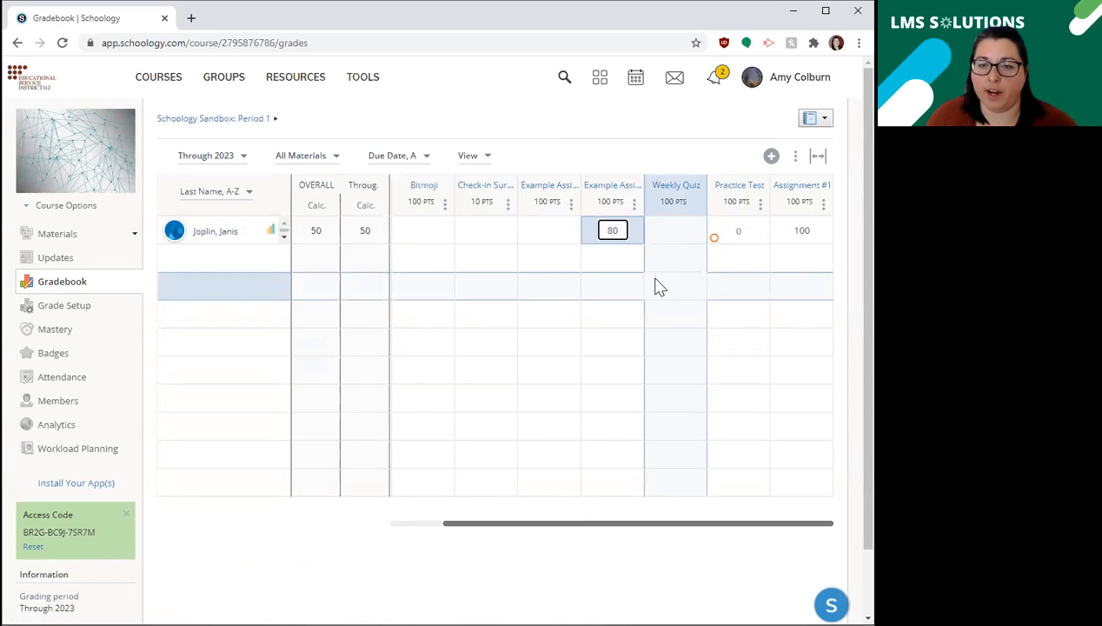
key("Return")
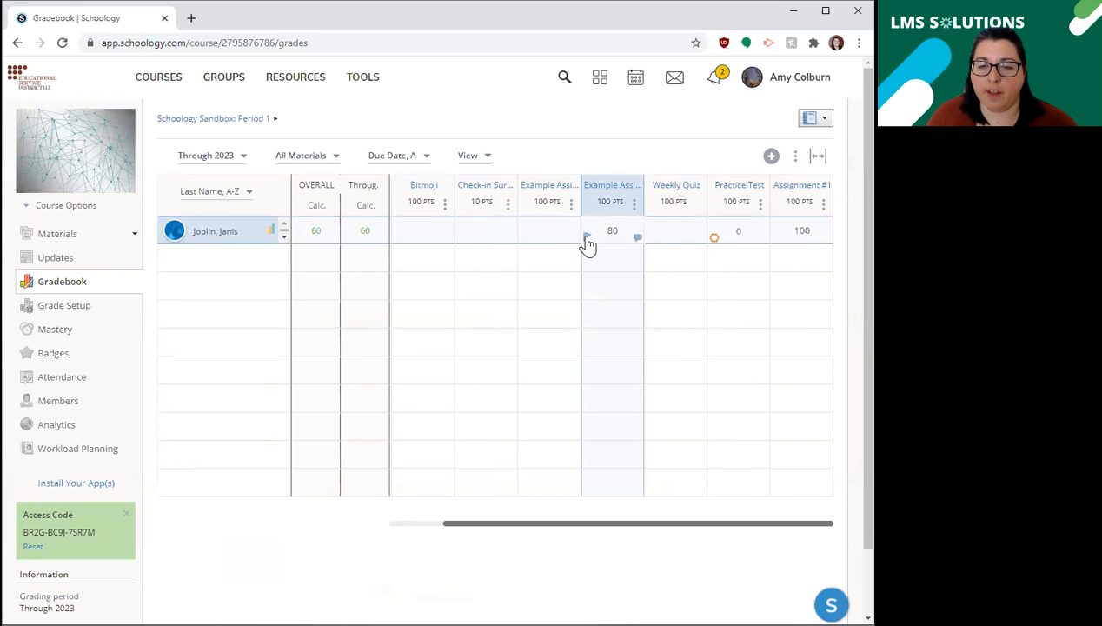
Check the exception options for the grade of 80 and turn on Display to Student for its grade comment.
left_click(588, 238)
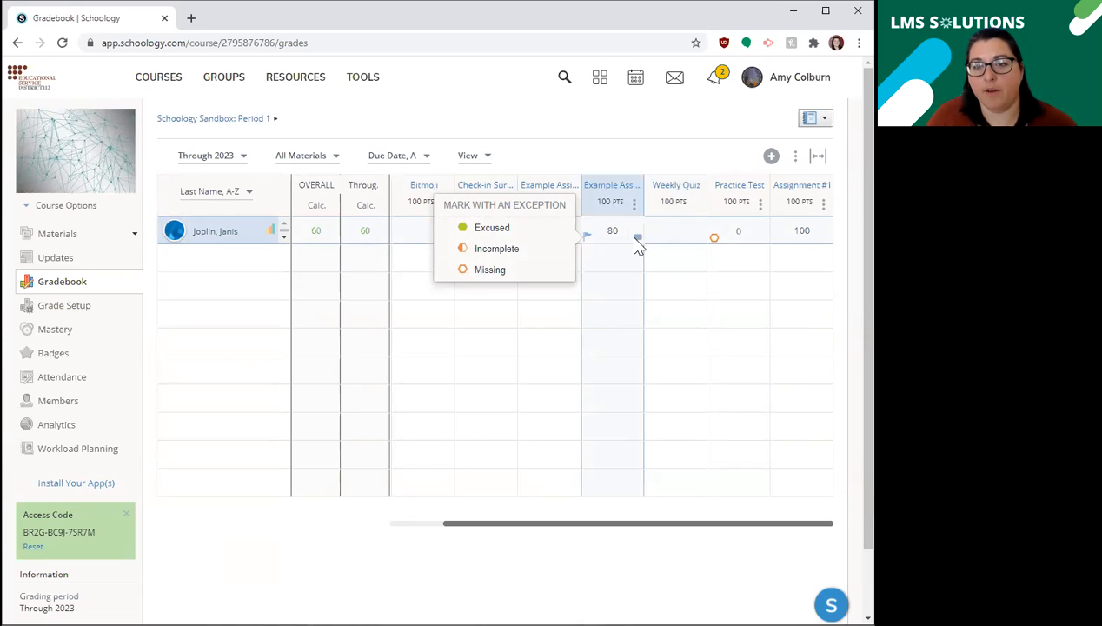
left_click(637, 240)
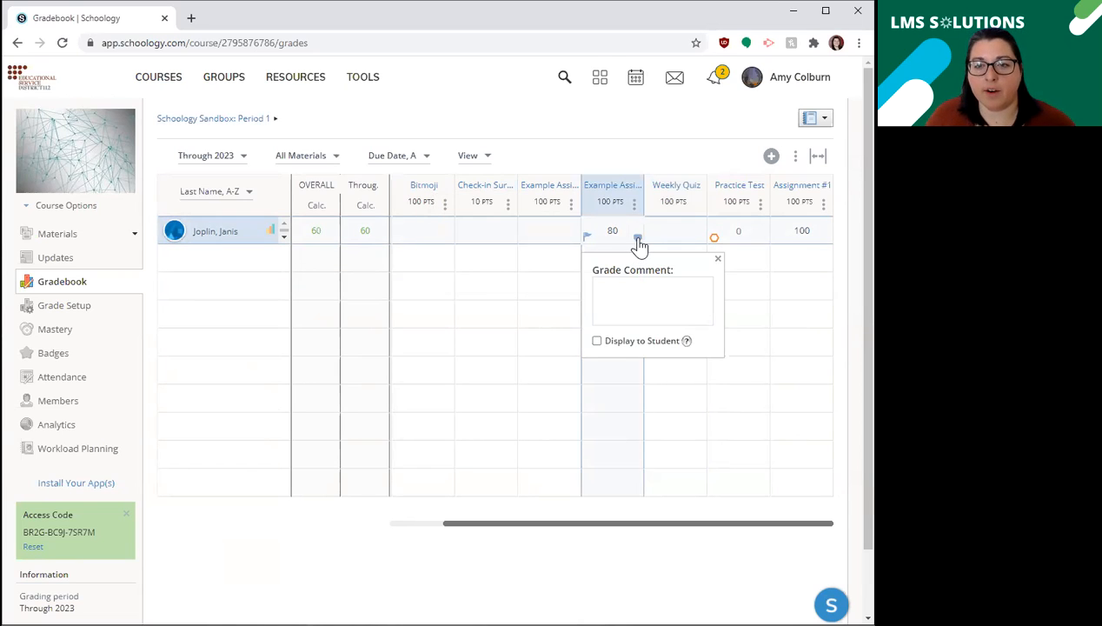
left_click(622, 288)
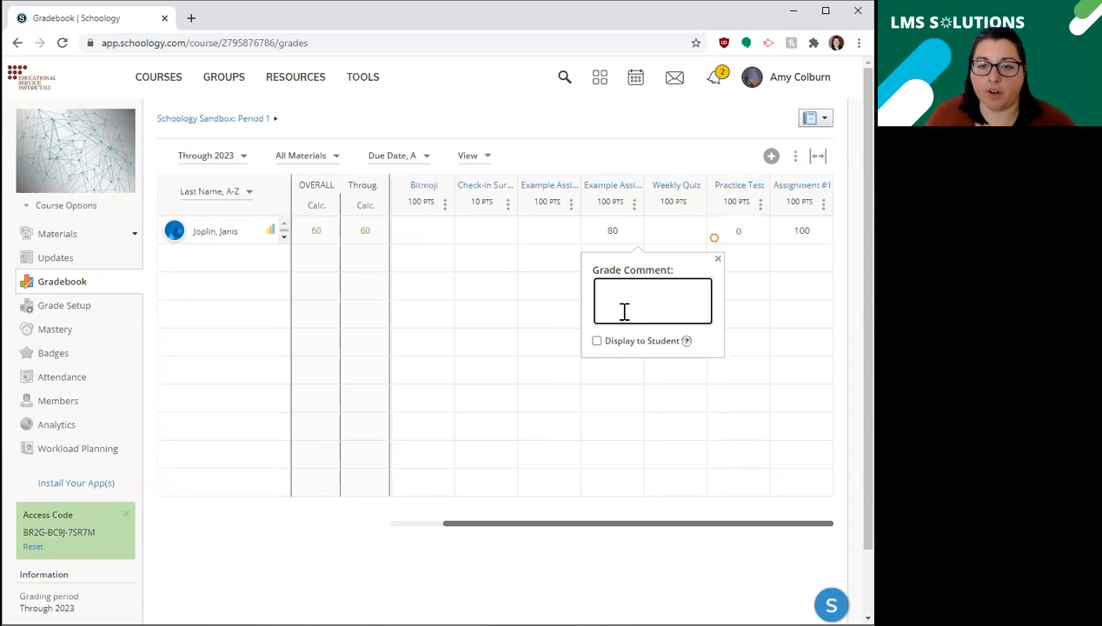
left_click(597, 341)
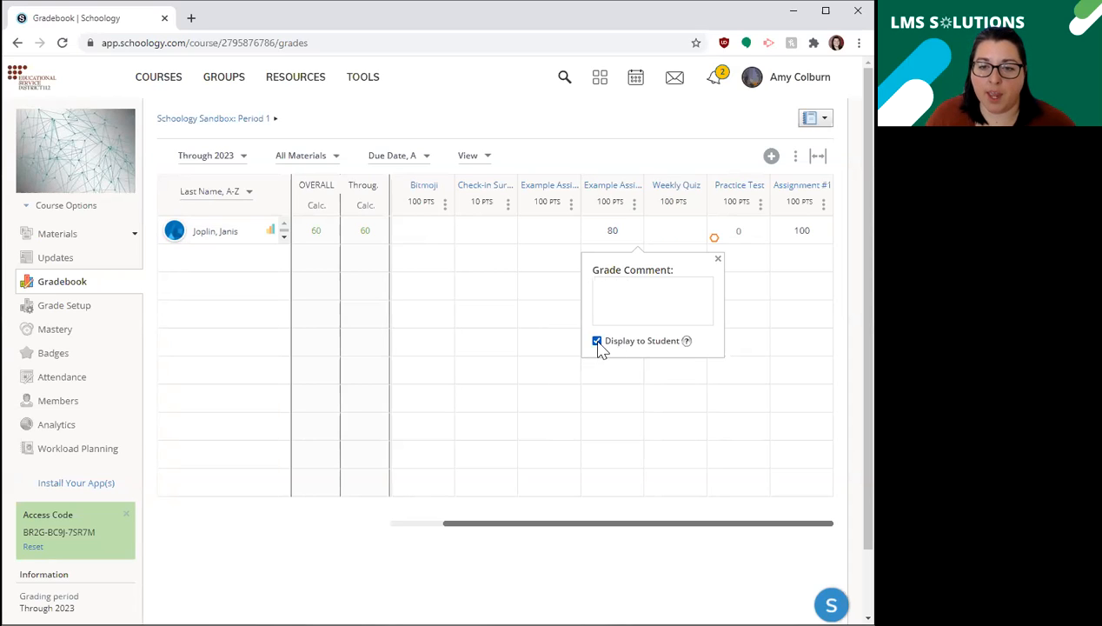
Read the help for the grade comment's Display to Student option and close the comment without entering text.
mouse_move(687, 342)
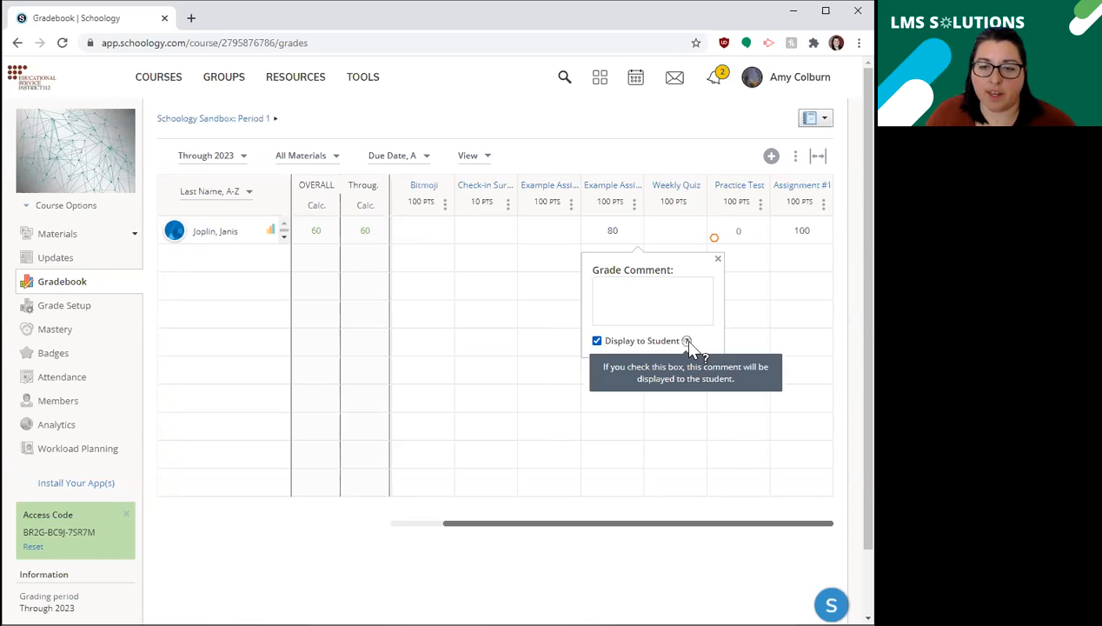
left_click(616, 301)
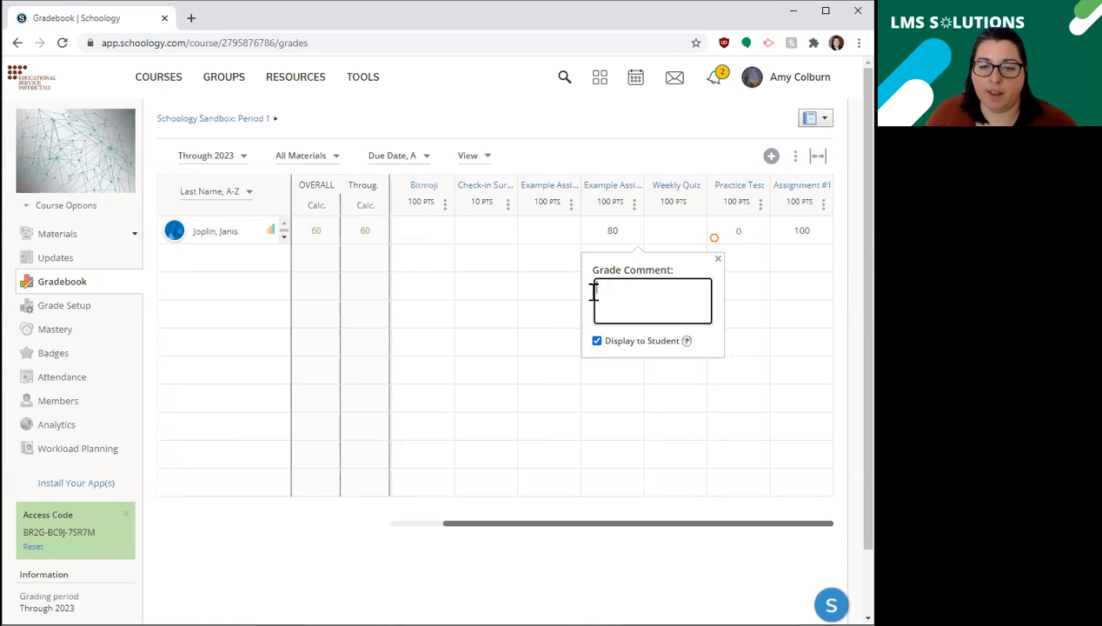
left_click(623, 229)
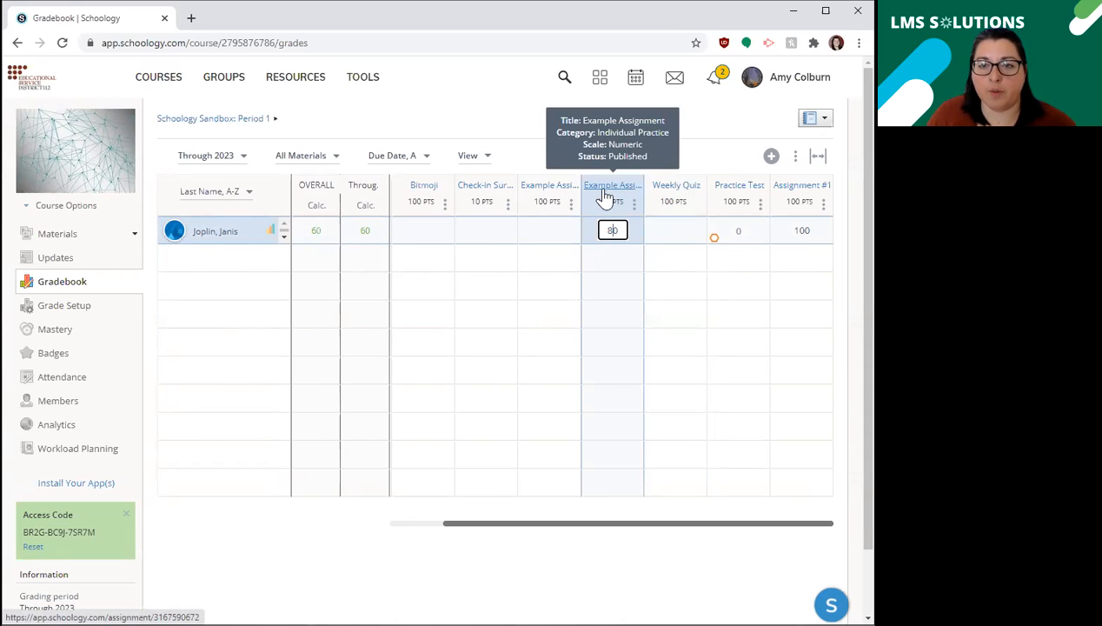
Set all grades for the example assignment just before Weekly Quiz to 100 and check that column's other options.
left_click(634, 203)
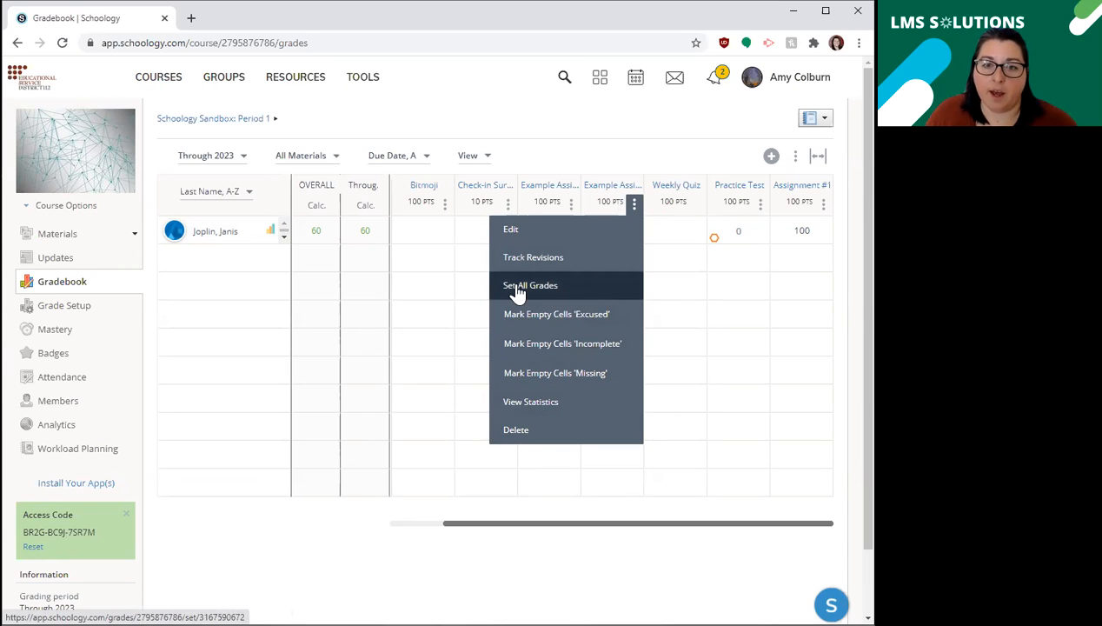
left_click(549, 287)
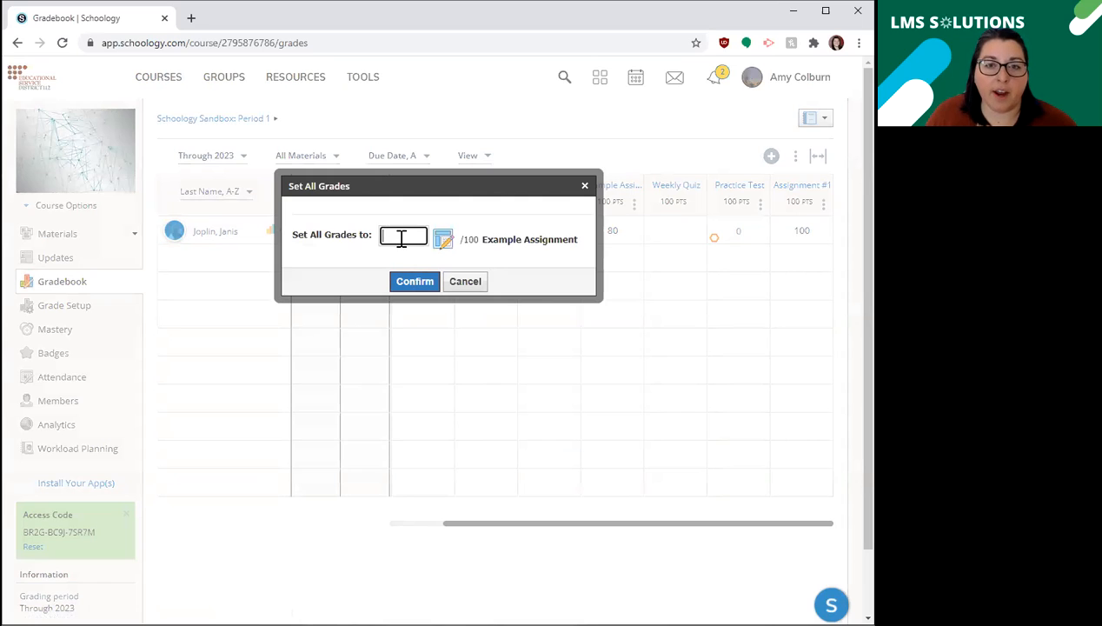
type("100")
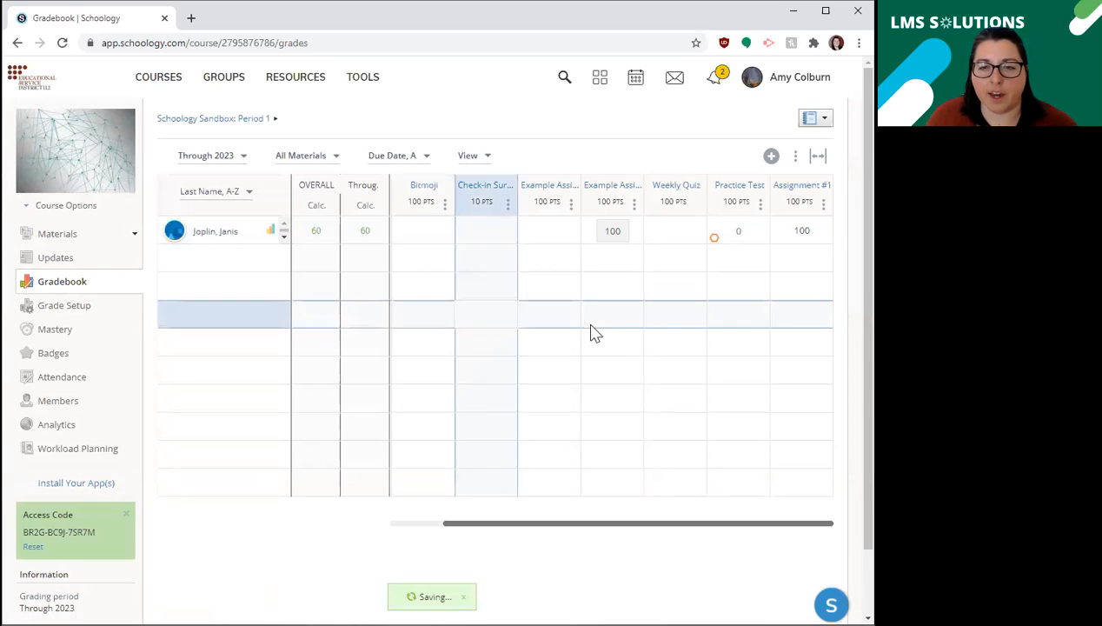
left_click(634, 205)
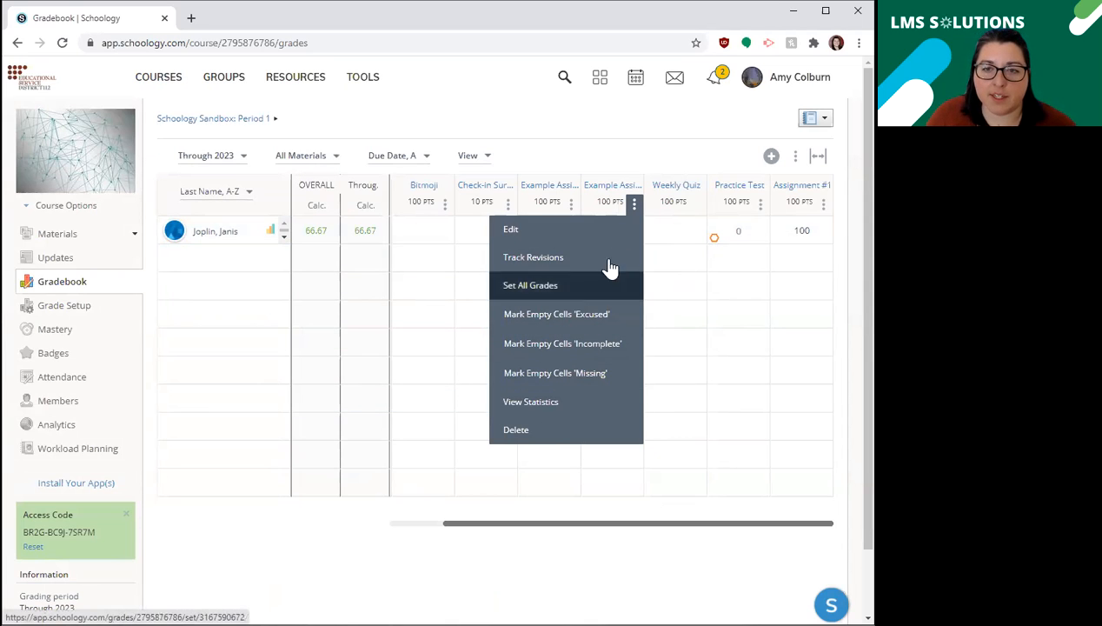
left_click(633, 205)
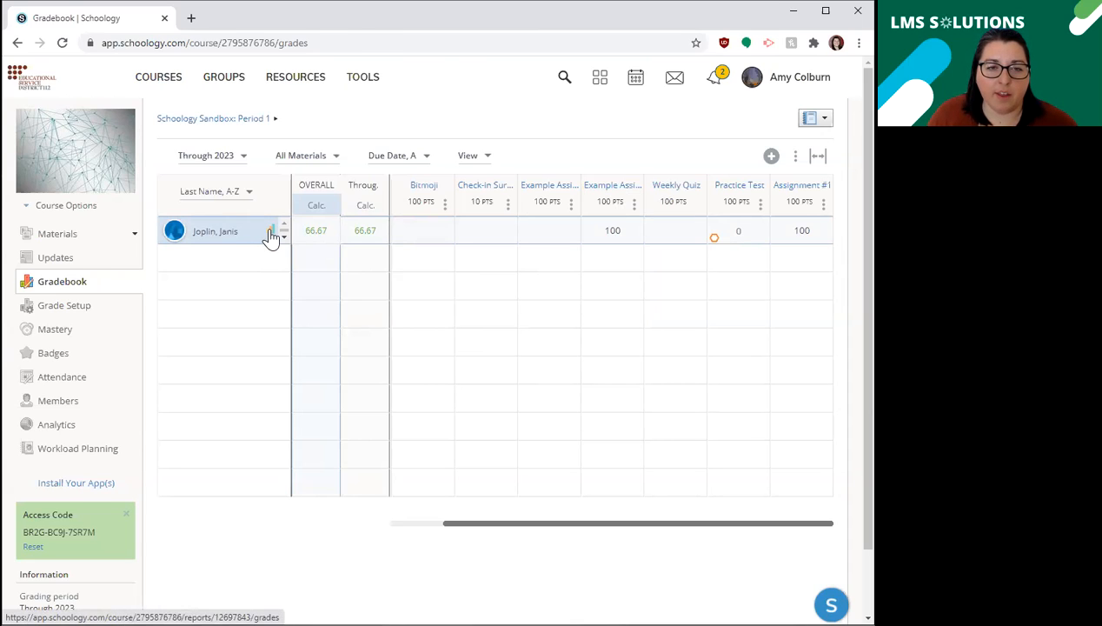
View the student's full grade report down to the course grade and return to the gradebook.
left_click(271, 234)
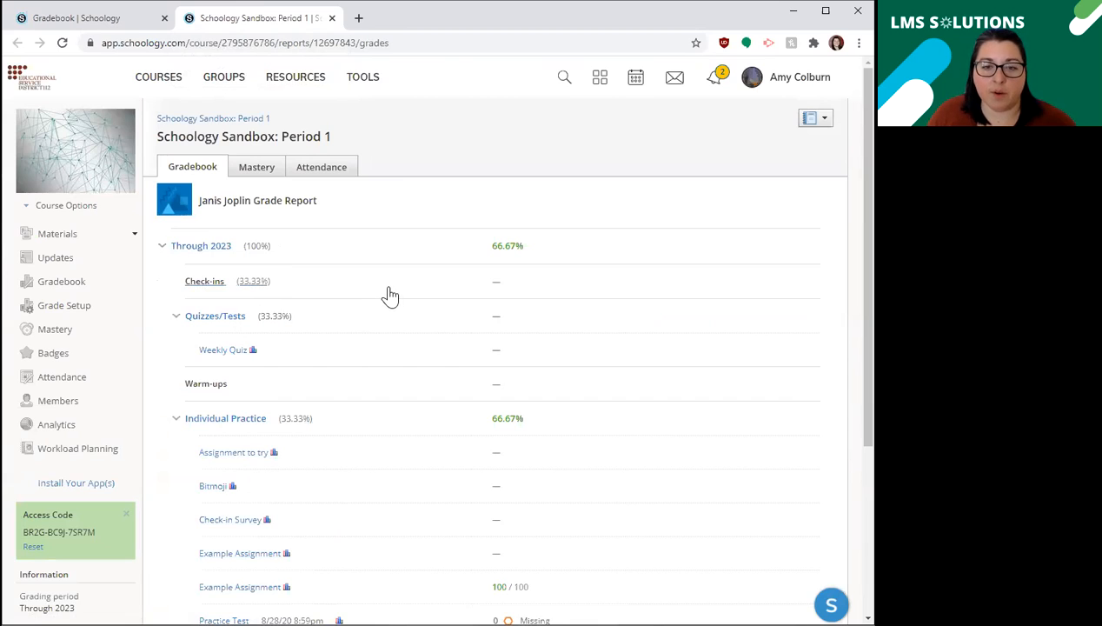
scroll(391, 297, "down", 3)
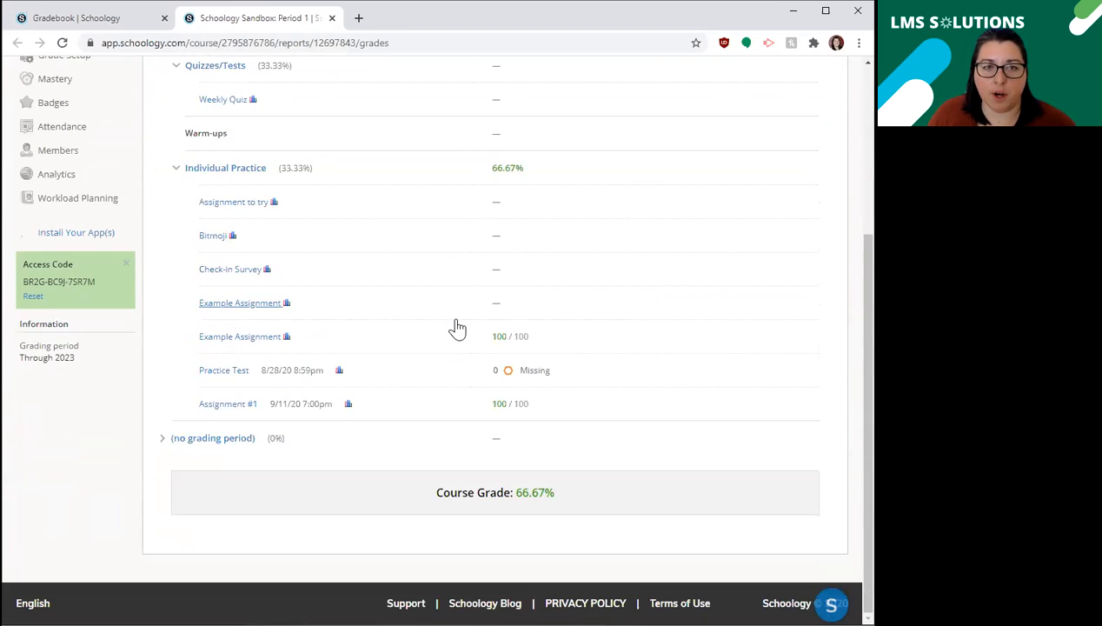
scroll(453, 327, "up", 3)
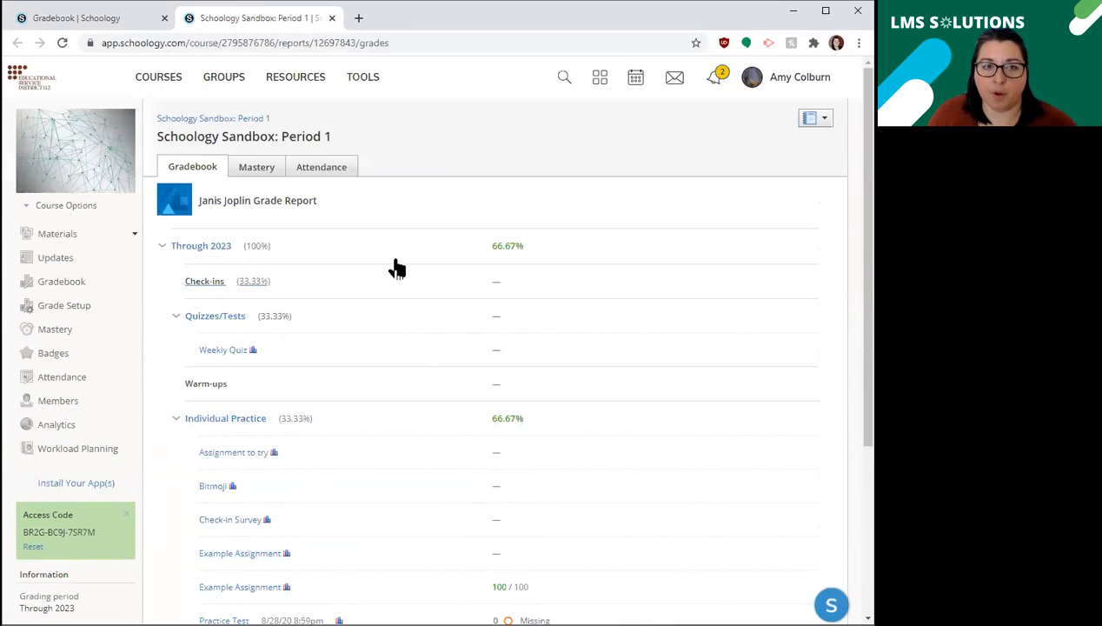
left_click(68, 25)
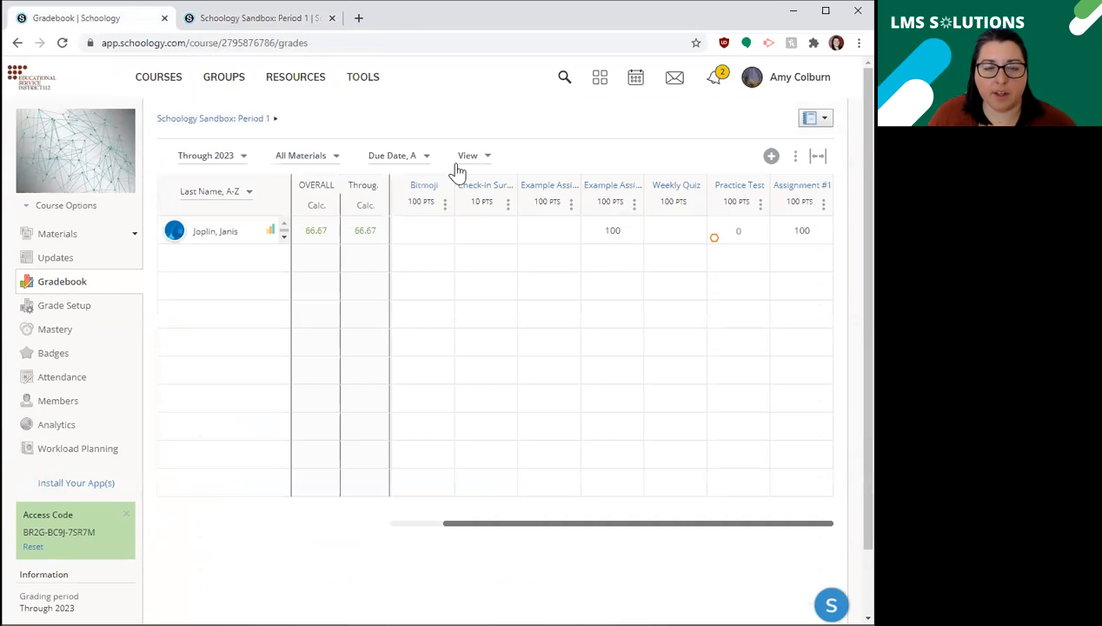
Check the grading period choices, and filter the gradebook to Check-ins before restoring All Materials.
left_click(213, 158)
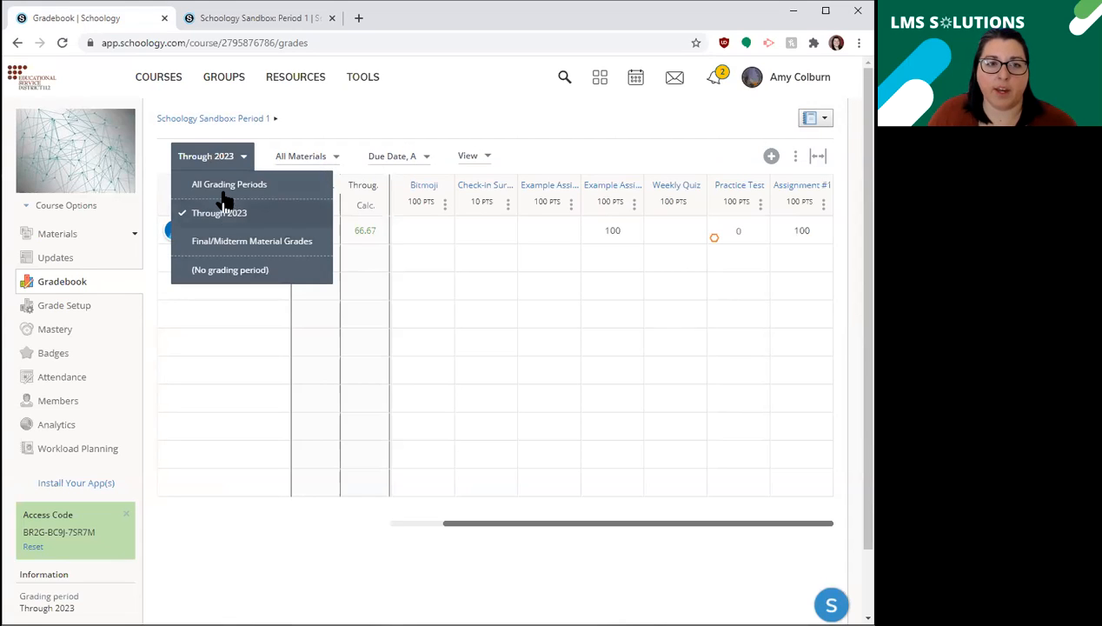
left_click(320, 160)
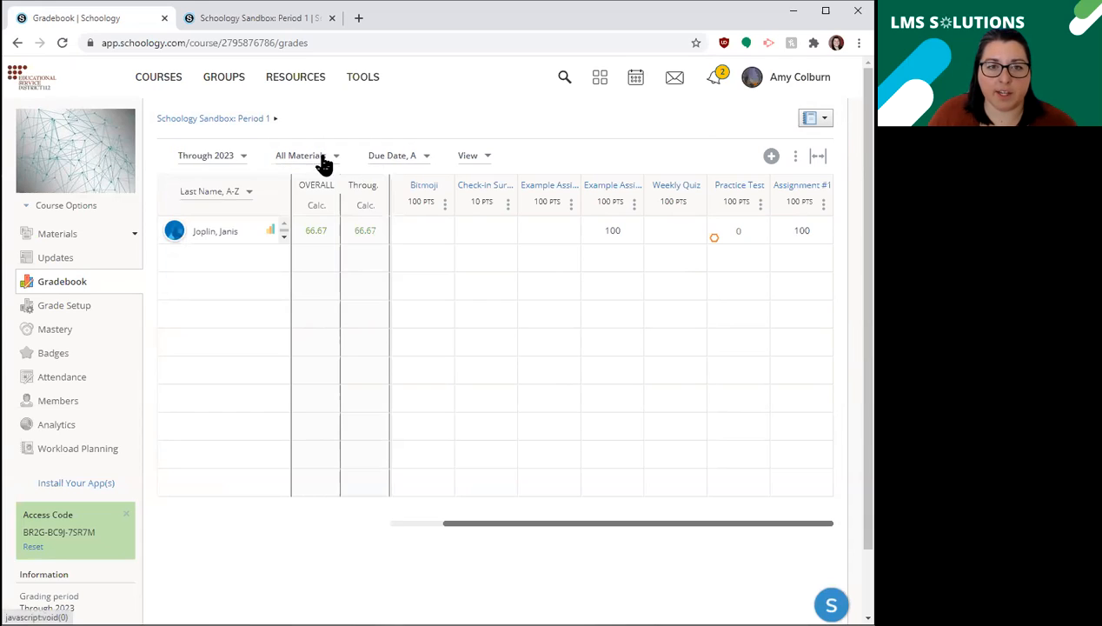
left_click(314, 159)
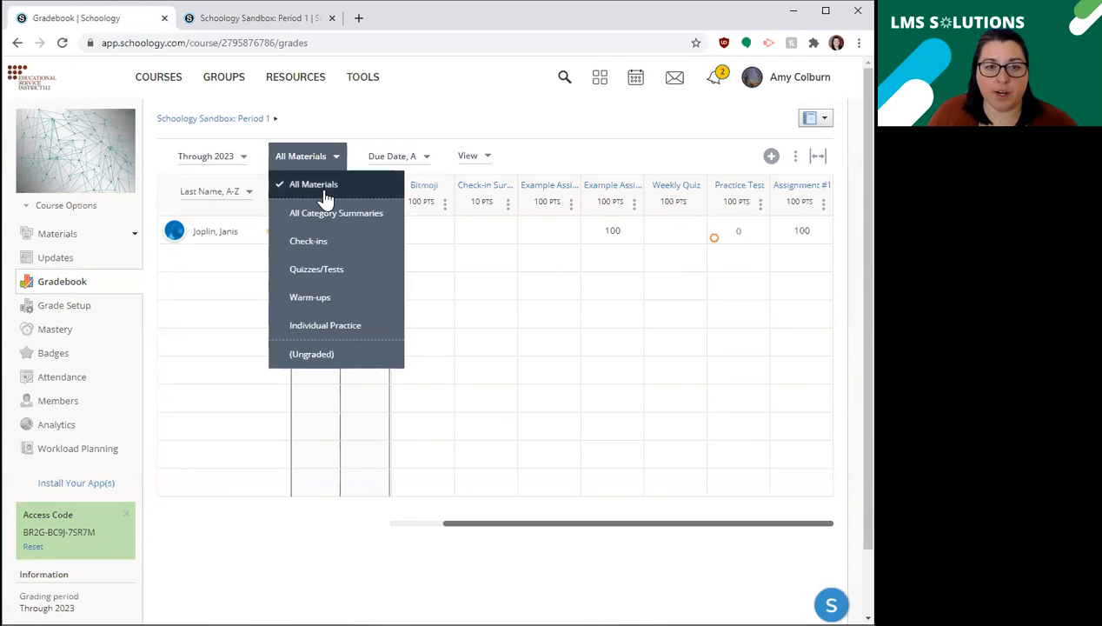
left_click(305, 250)
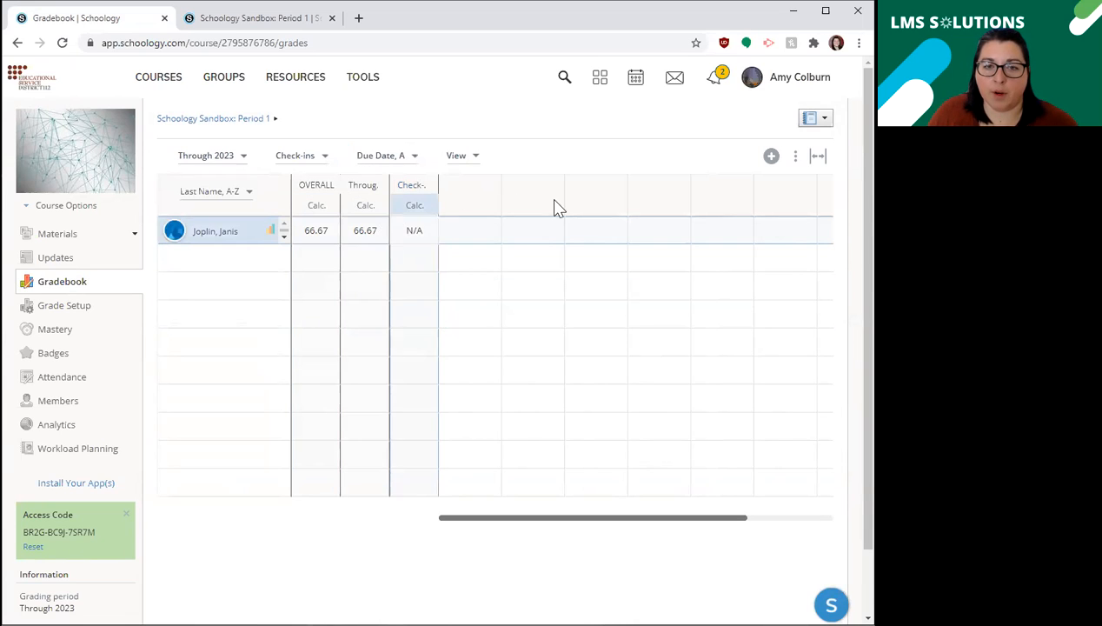
left_click(296, 157)
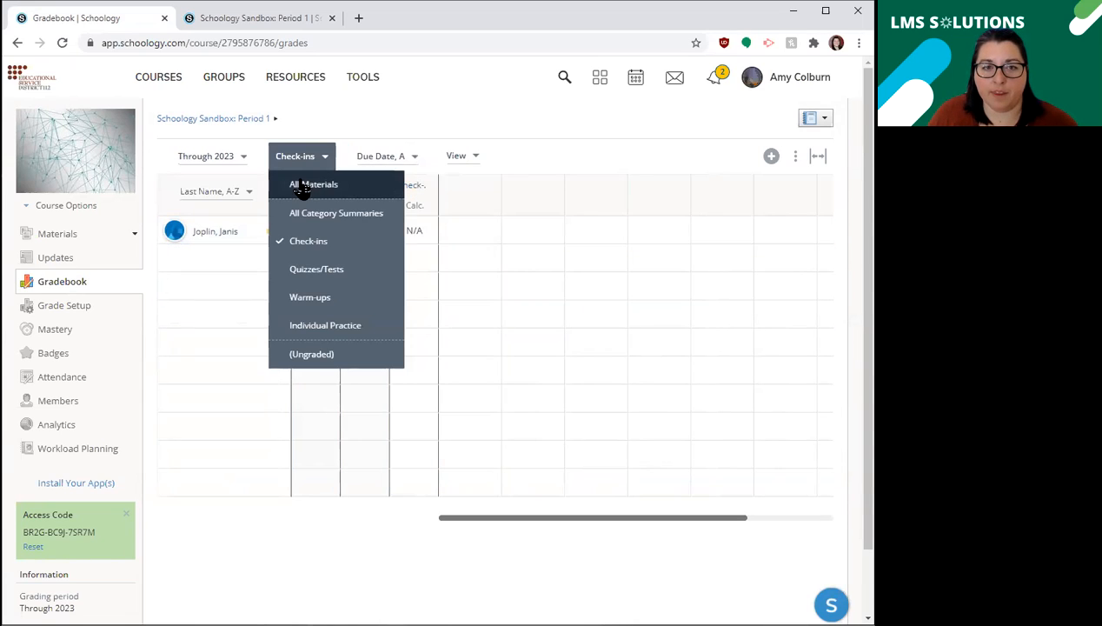
left_click(301, 184)
Review the gradebook's sort orders by due date and creation date and its display and cell highlighting options.
left_click(383, 156)
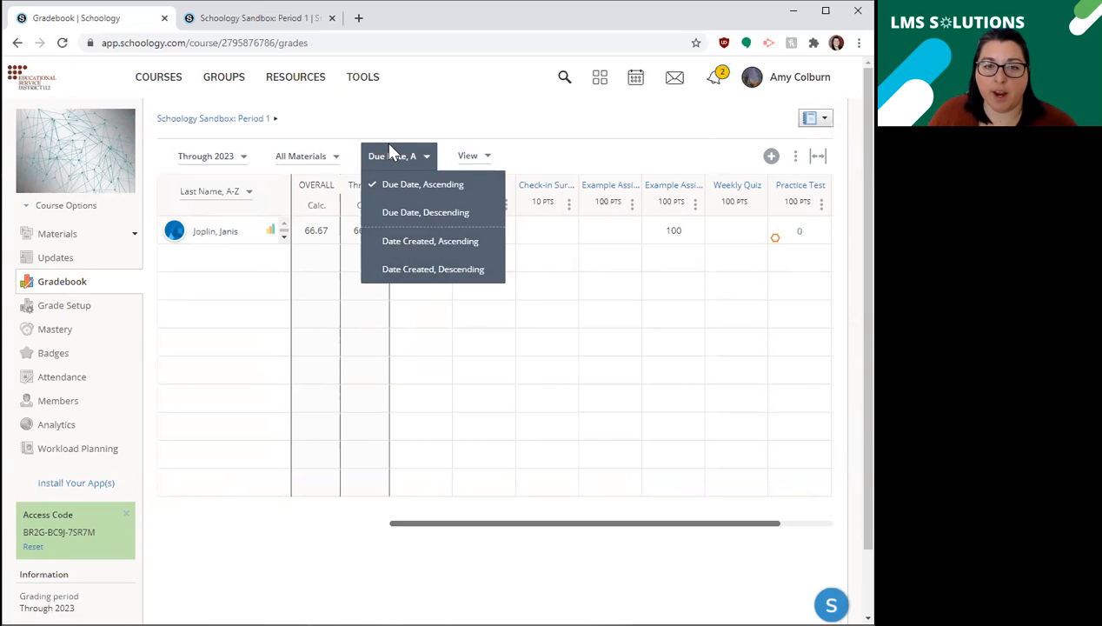
left_click(455, 158)
left_click(474, 158)
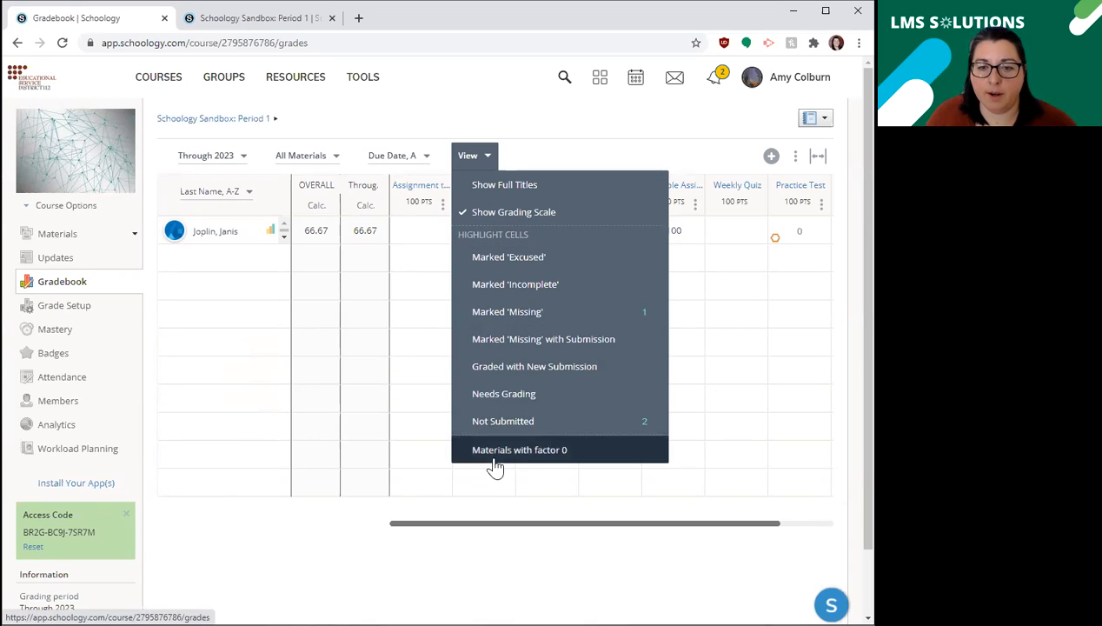
left_click(487, 163)
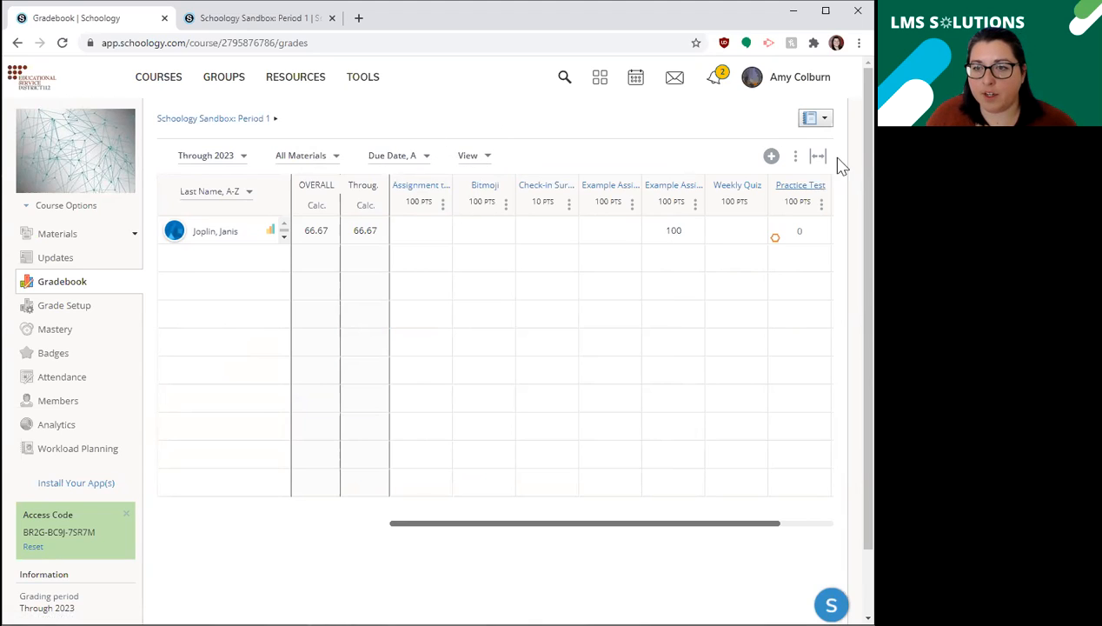
Check the options for adding graded items, and view the gradebook's export types before returning to the gradebook.
left_click(771, 158)
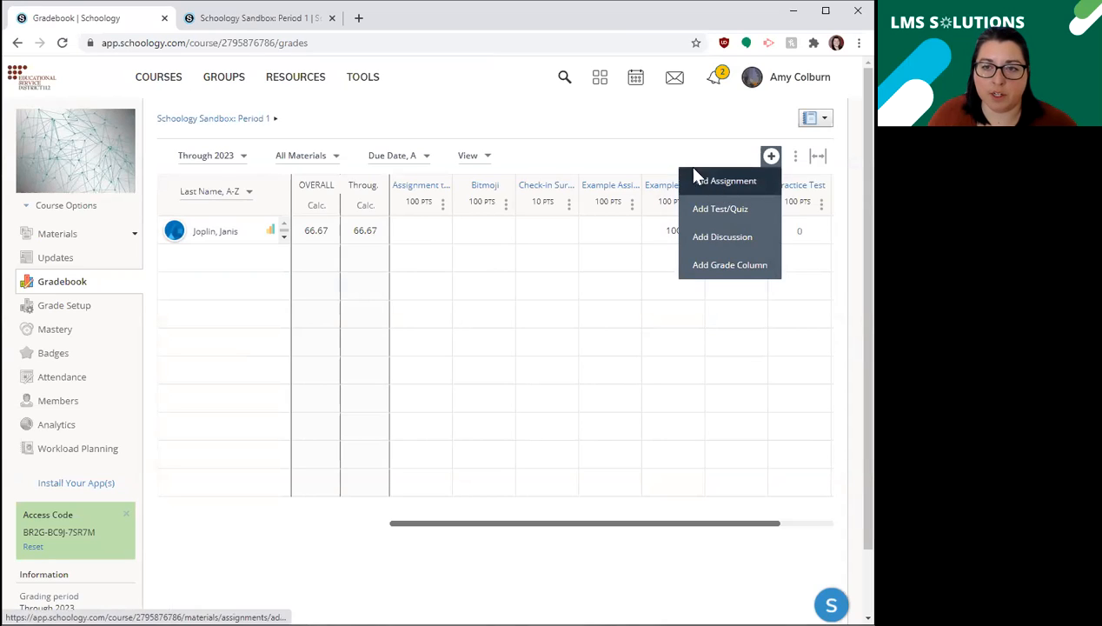
left_click(653, 154)
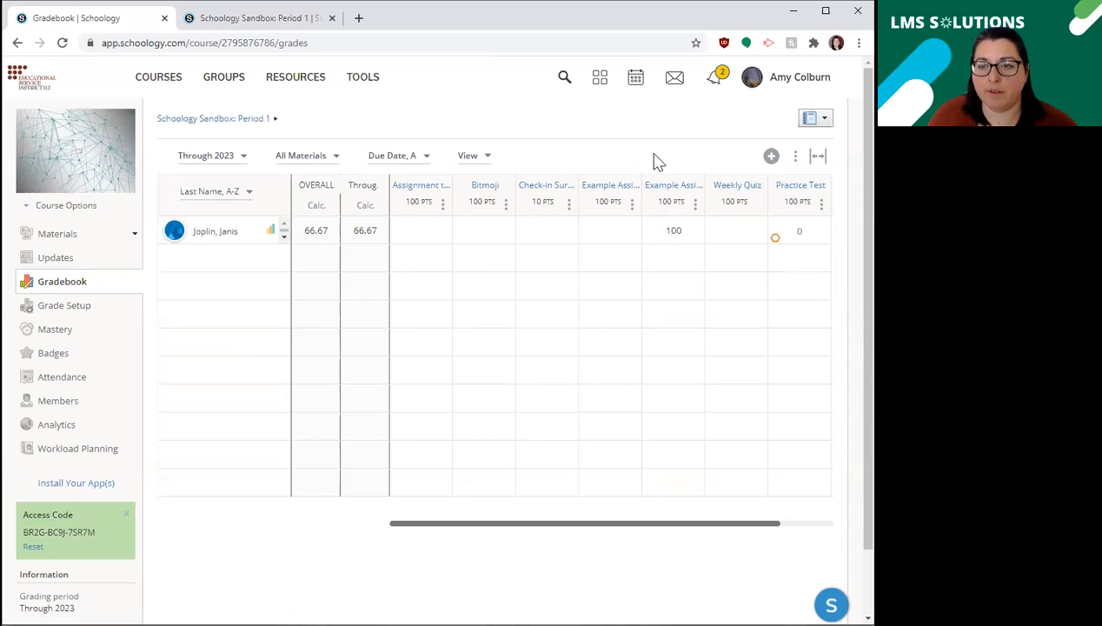
left_click(795, 158)
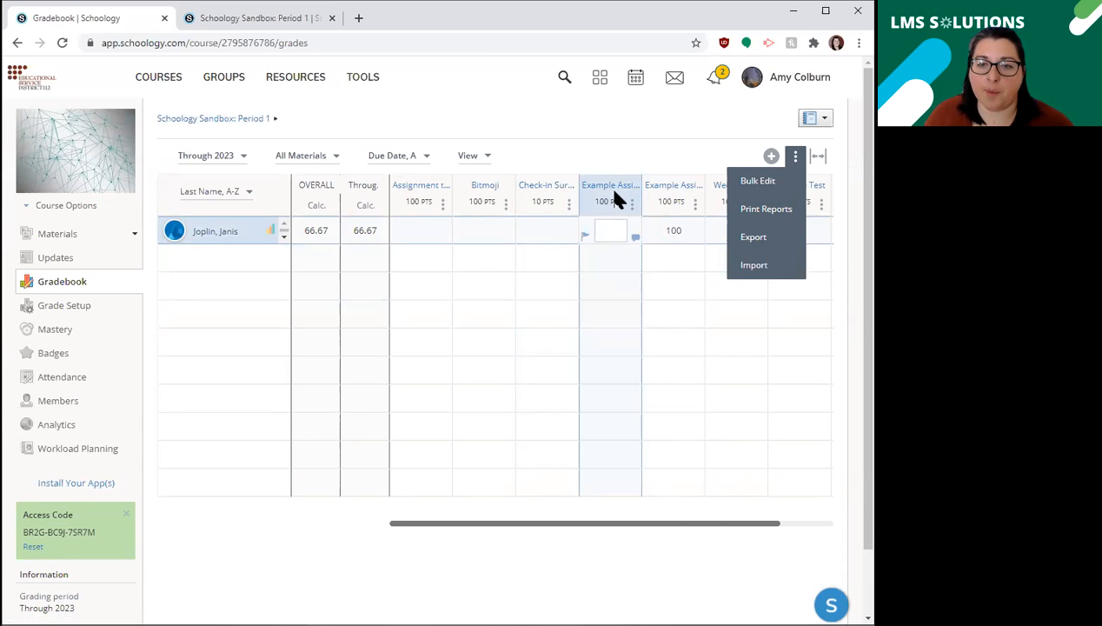
left_click(749, 239)
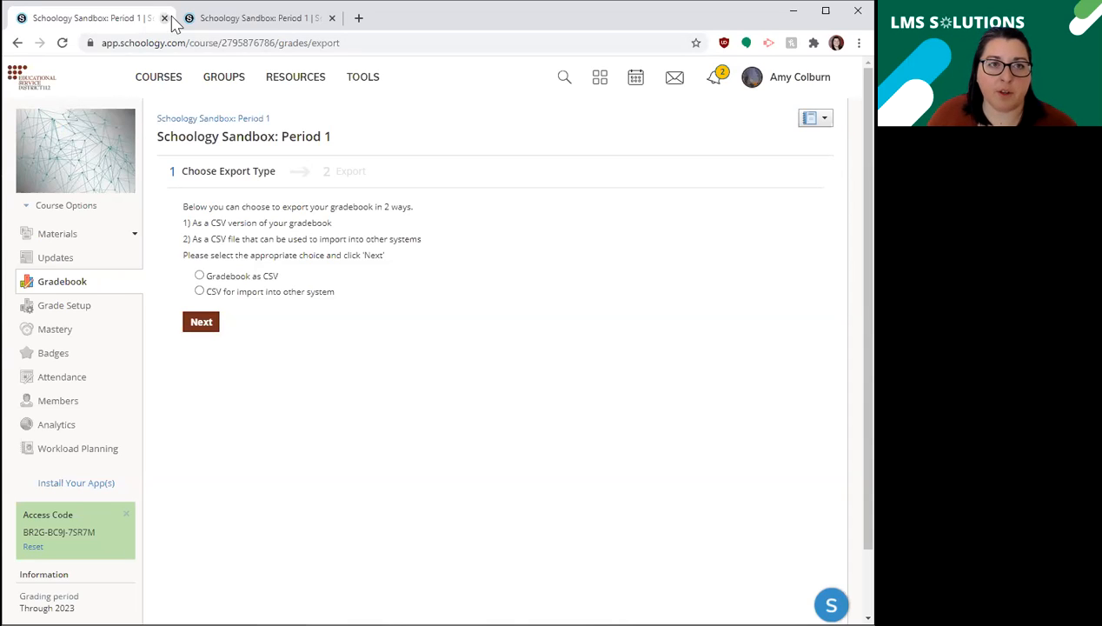
left_click(17, 43)
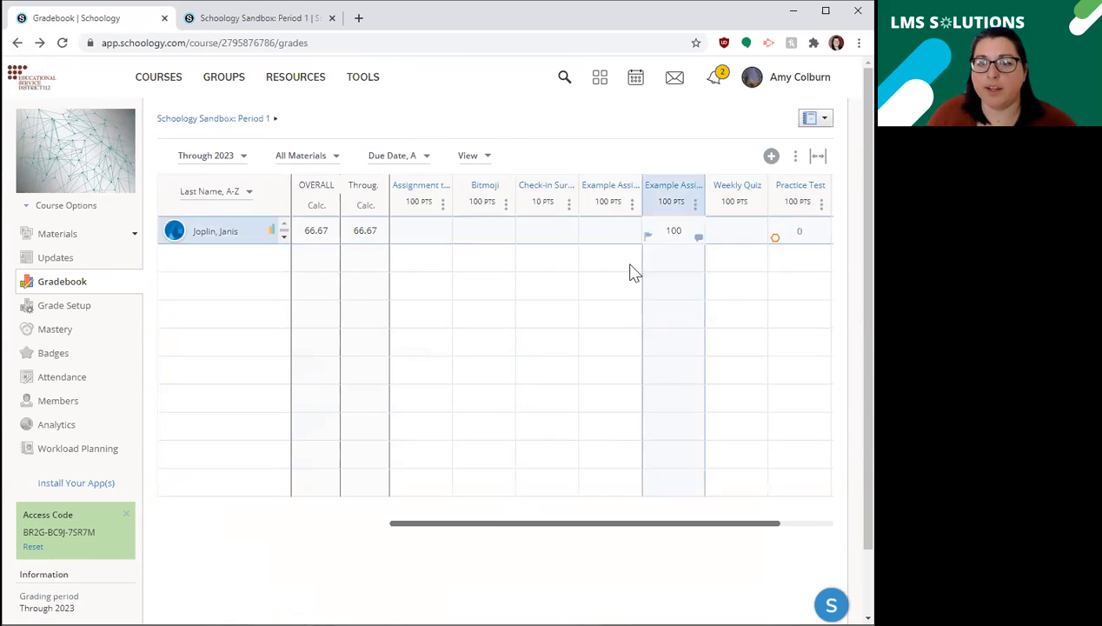
left_click_drag(539, 530, 607, 526)
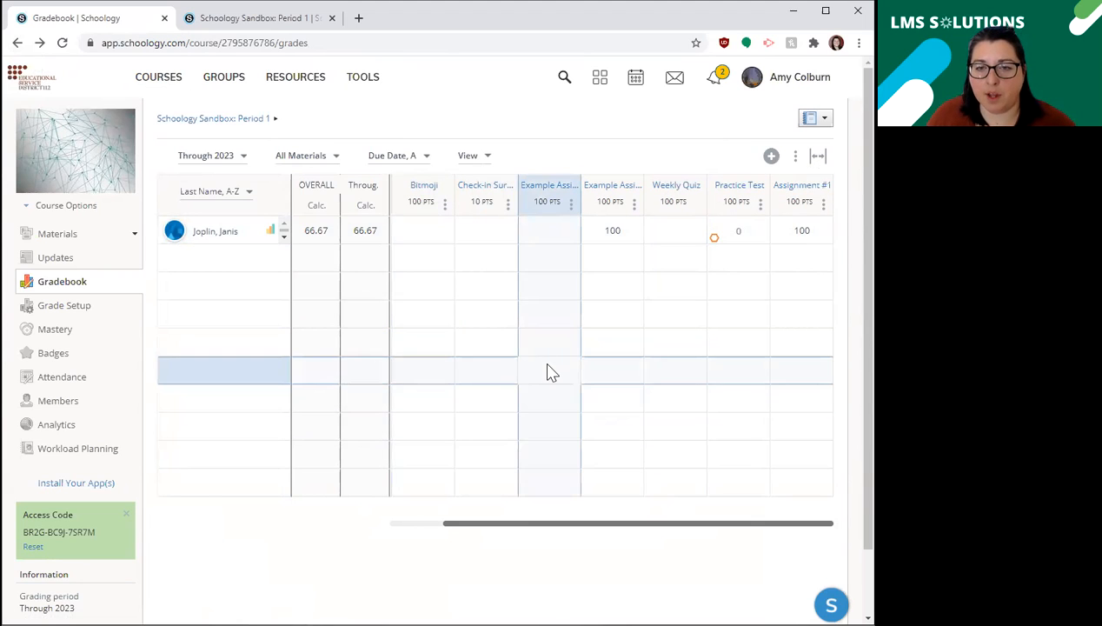
left_click_drag(489, 530, 538, 528)
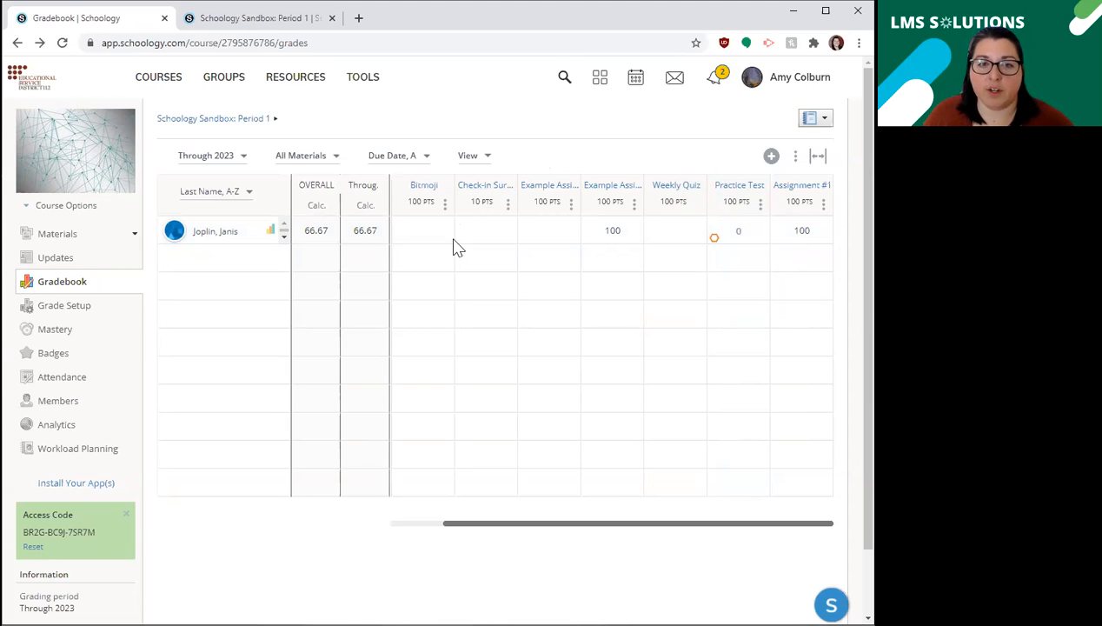
left_click(423, 232)
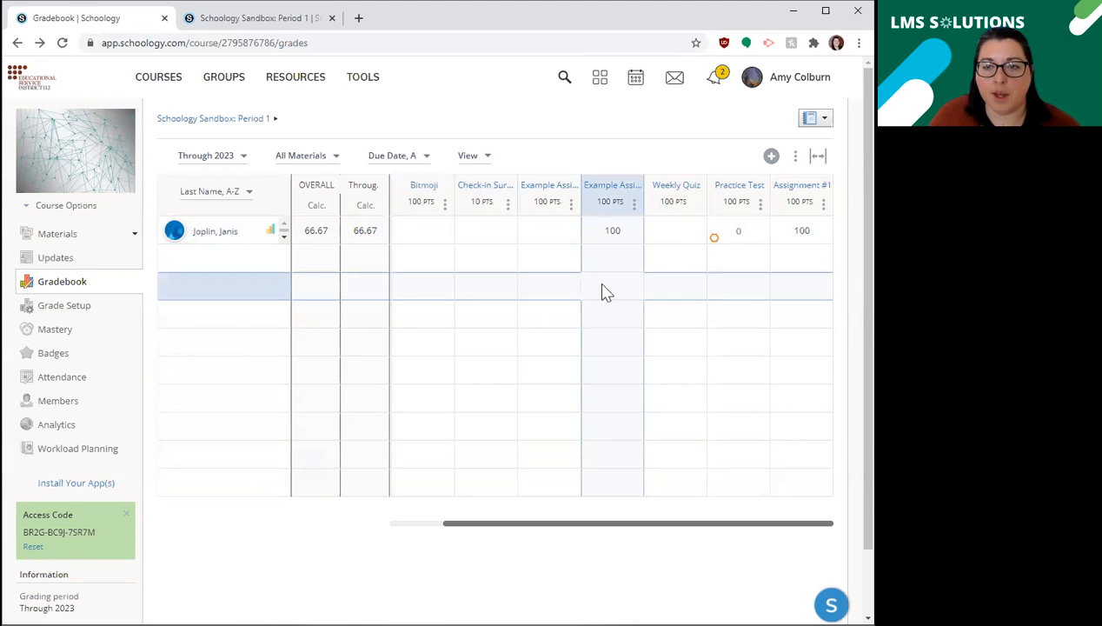
left_click(536, 231)
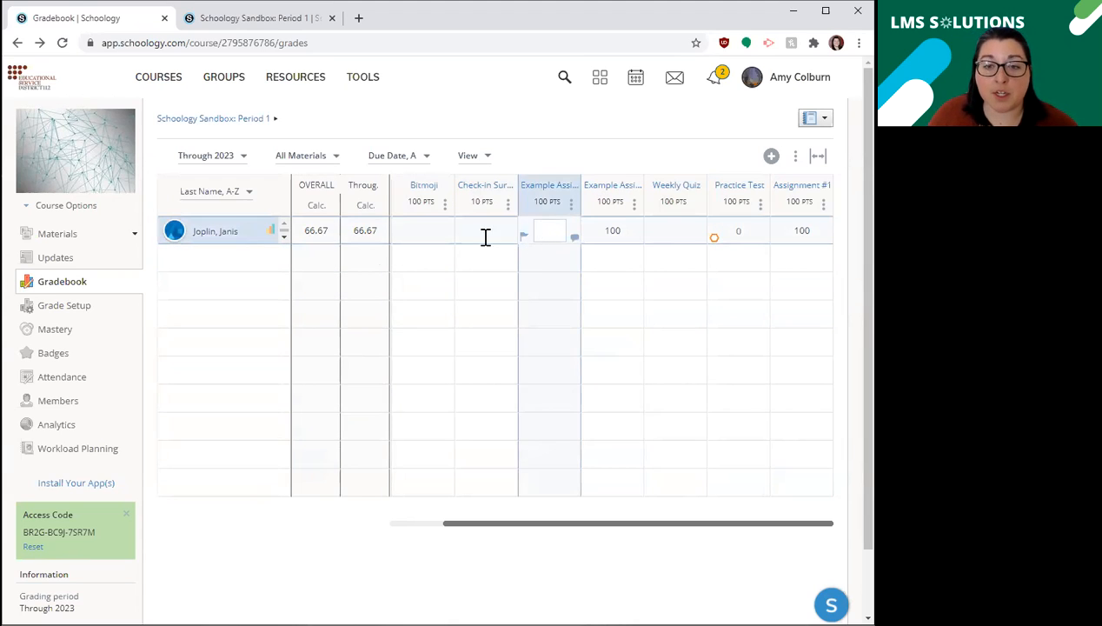
left_click(435, 231)
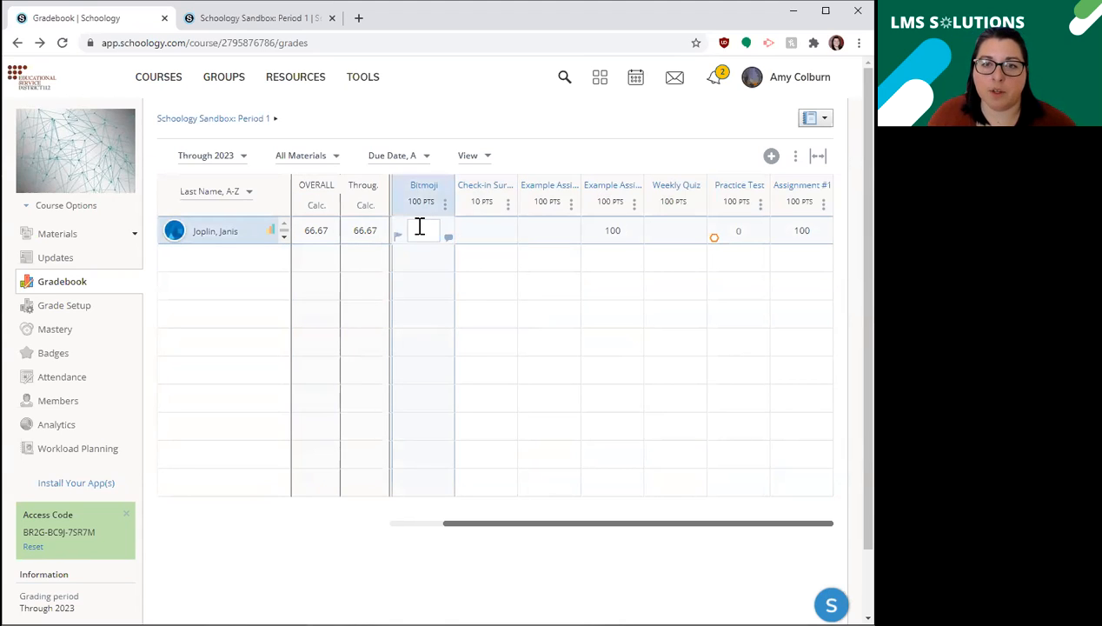